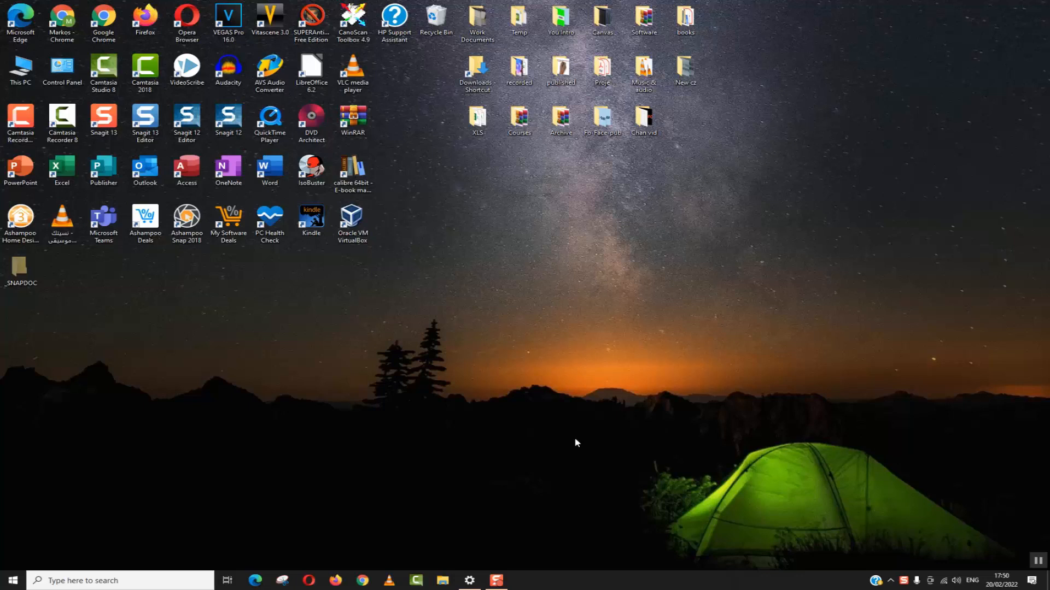
Step: Open Network & Internet settings and show the properties of the EZ-2.4G Wi-Fi connection
{"action": "left_click", "coordinate": [944, 580]}
{"action": "left_click", "coordinate": [635, 469]}
{"action": "right_click", "coordinate": [944, 582]}
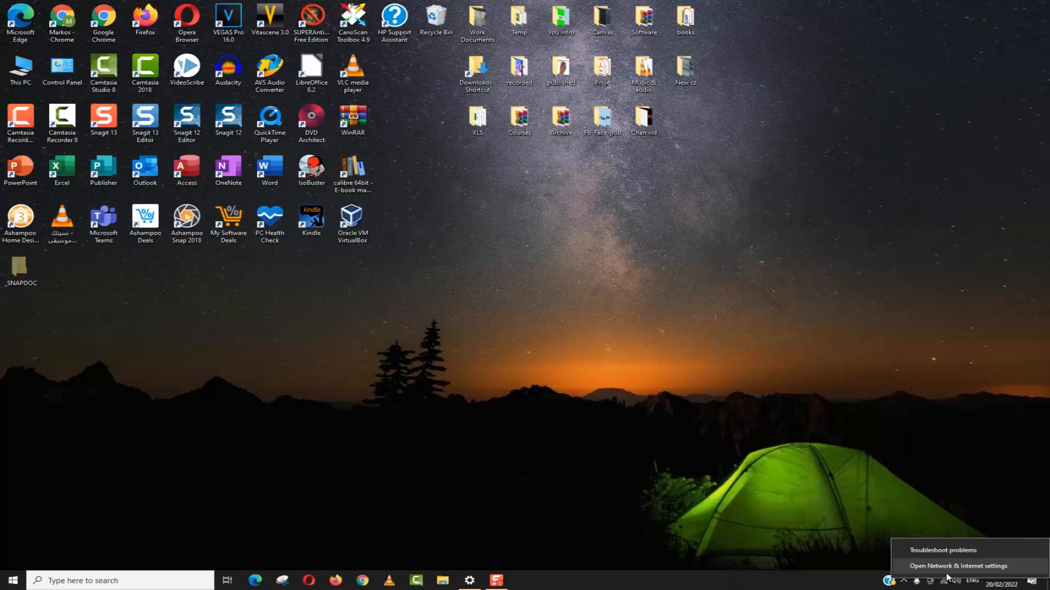
{"action": "left_click", "coordinate": [353, 417]}
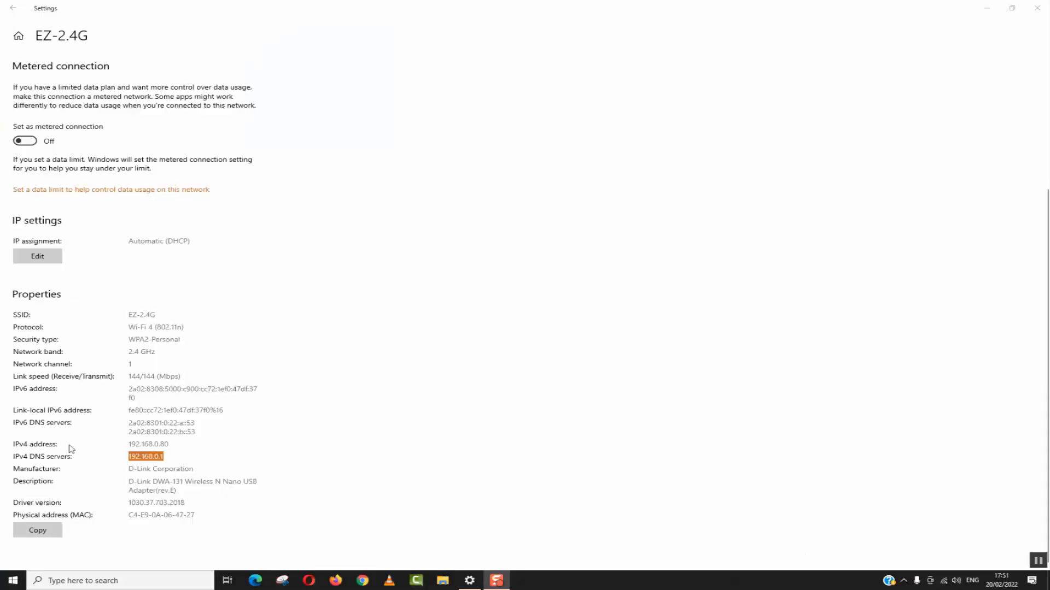
Step: Examine the IPv4 address, IPv4 DNS server and IPv6 DNS server entries in the EZ-2.4G connection properties
{"action": "left_click", "coordinate": [64, 466]}
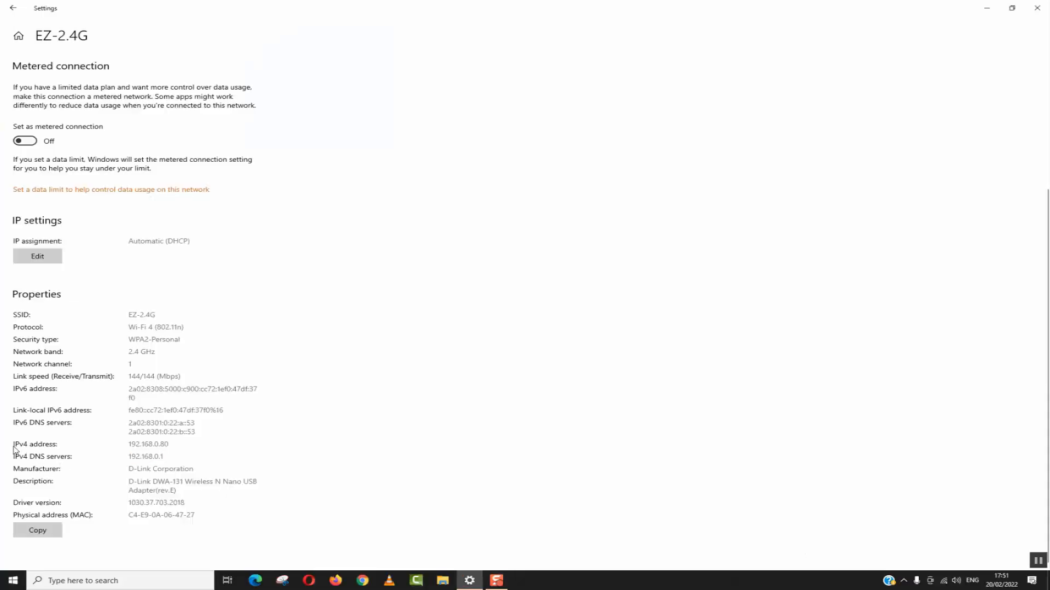
{"action": "left_click_drag", "start_coordinate": [135, 445], "coordinate": [197, 446]}
{"action": "left_click", "coordinate": [159, 440]}
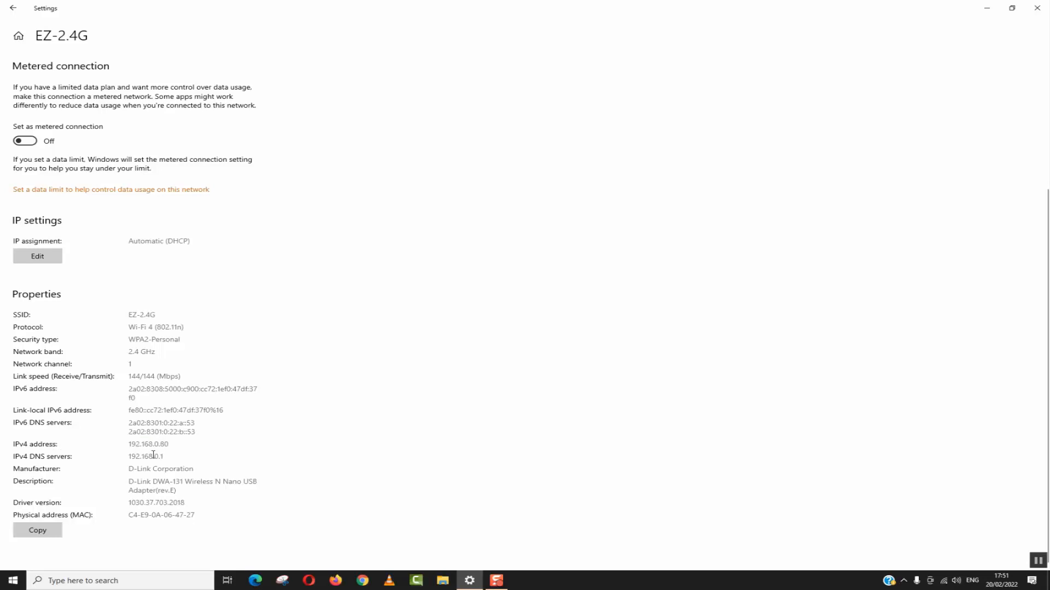
{"action": "triple_click", "coordinate": [141, 424]}
{"action": "left_click", "coordinate": [210, 430]}
{"action": "left_click_drag", "start_coordinate": [210, 431], "coordinate": [16, 423]}
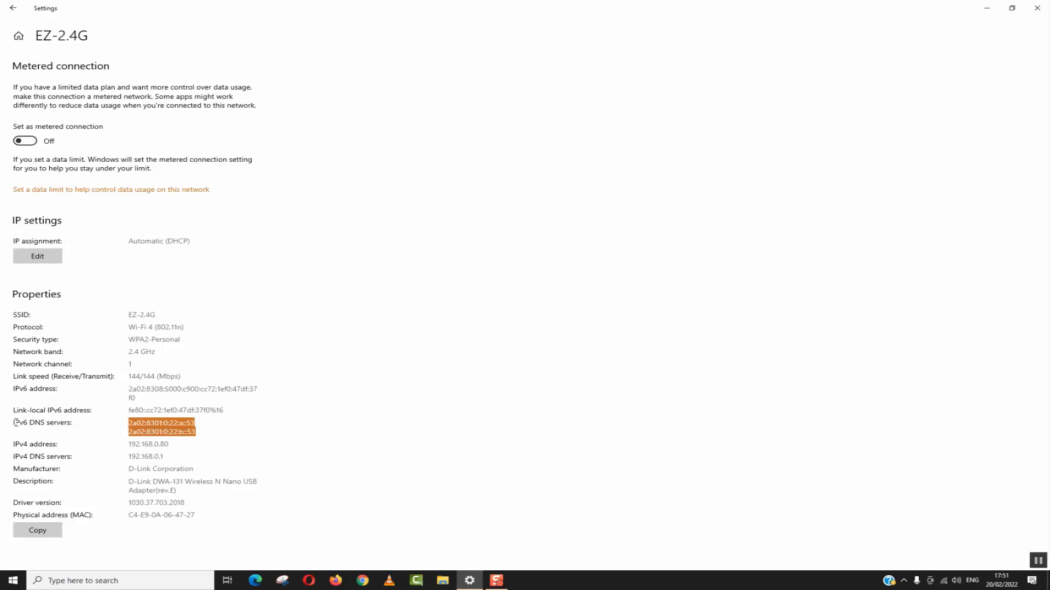
{"action": "left_click", "coordinate": [17, 426]}
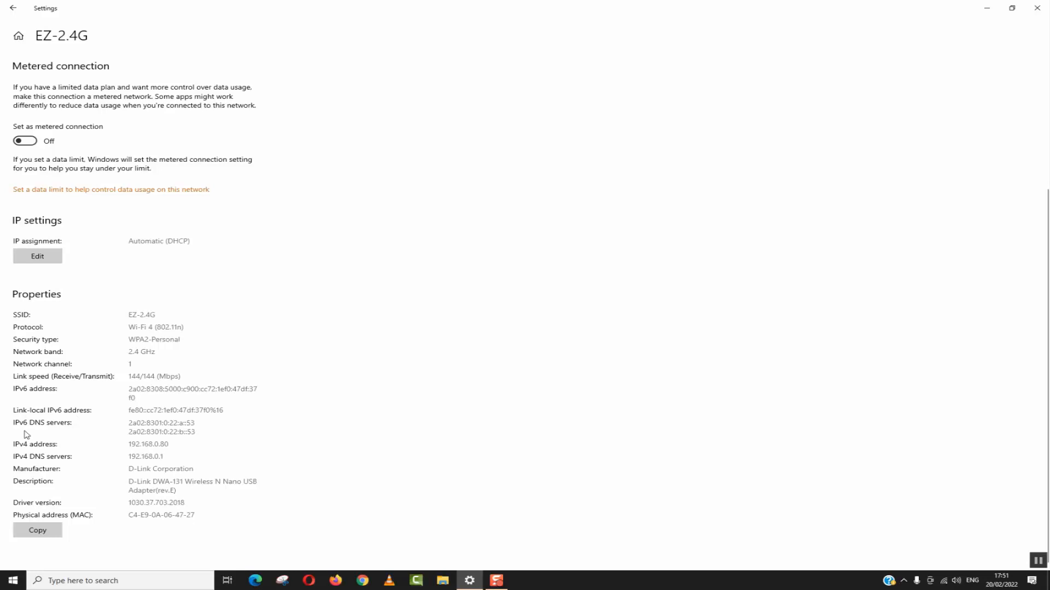
Step: Search Windows for Control Panel, open it and go to the Network and Sharing Center
{"action": "left_click", "coordinate": [80, 581]}
{"action": "type", "text": "control panel"}
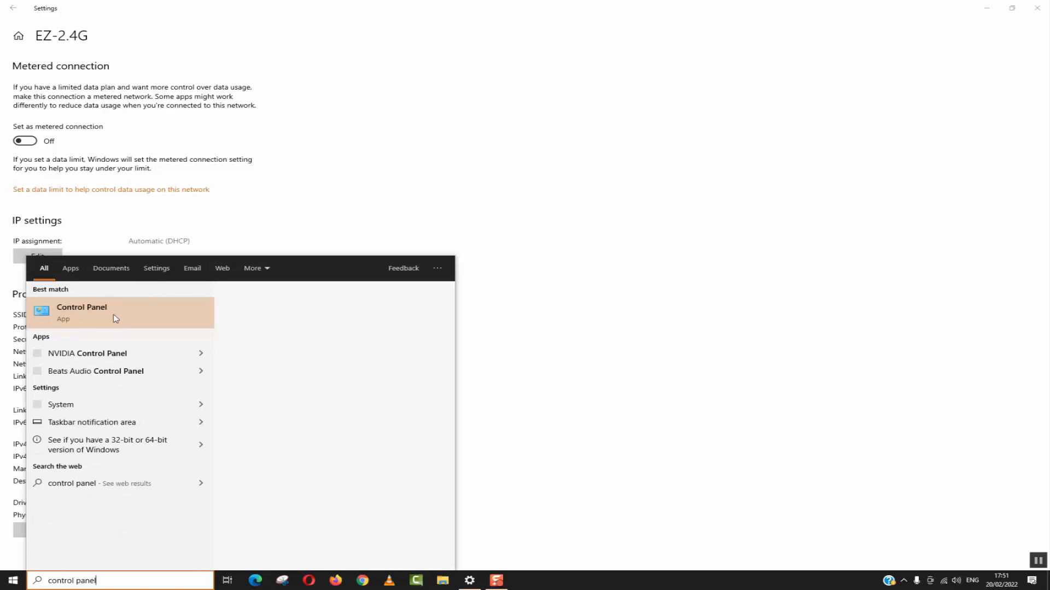
{"action": "key", "text": "Return"}
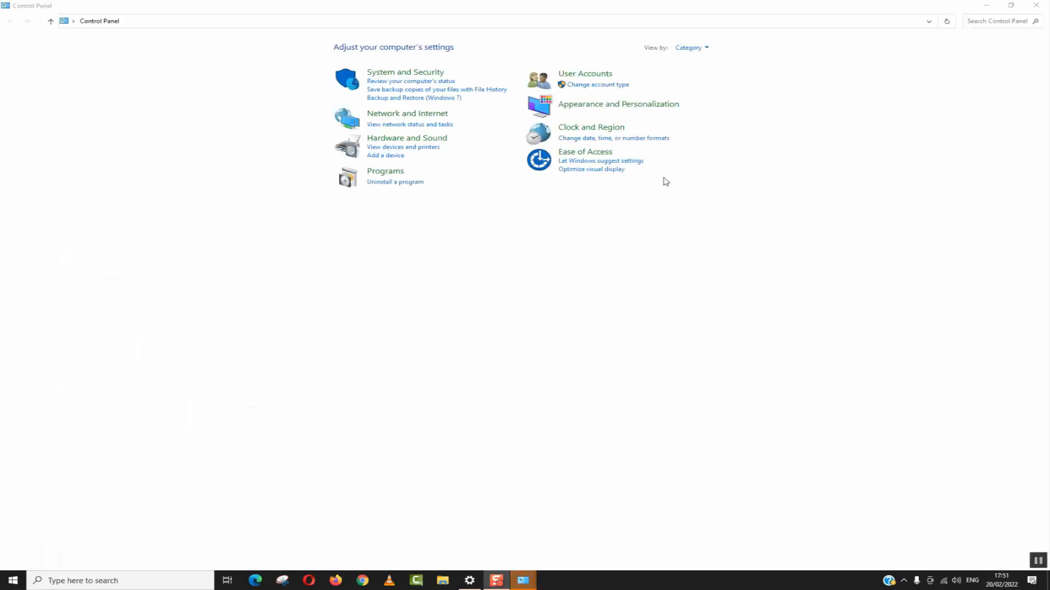
{"action": "left_click", "coordinate": [685, 50]}
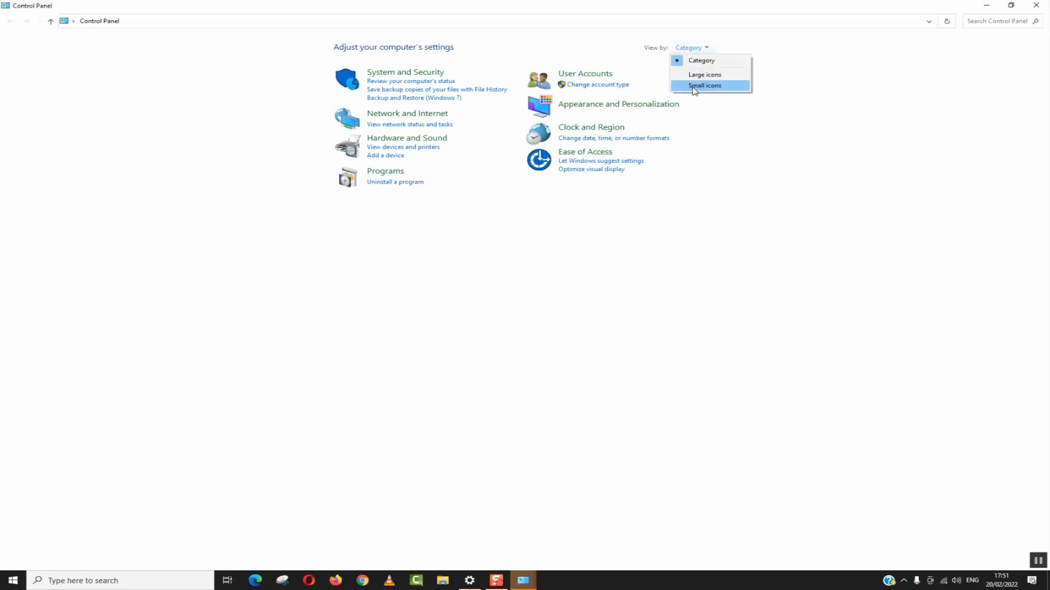
{"action": "left_click", "coordinate": [474, 237]}
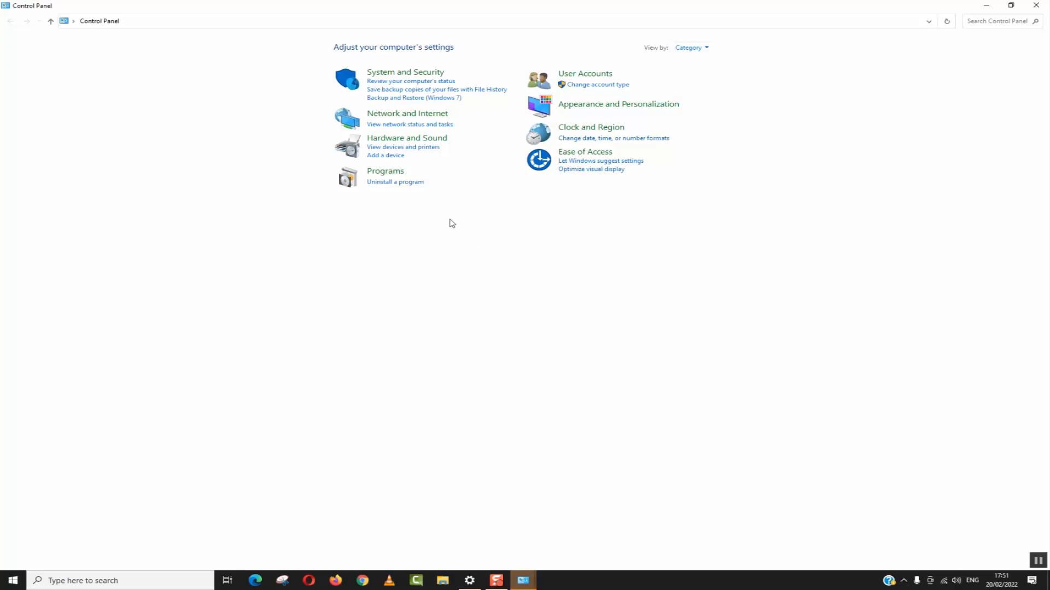
{"action": "left_click", "coordinate": [401, 116]}
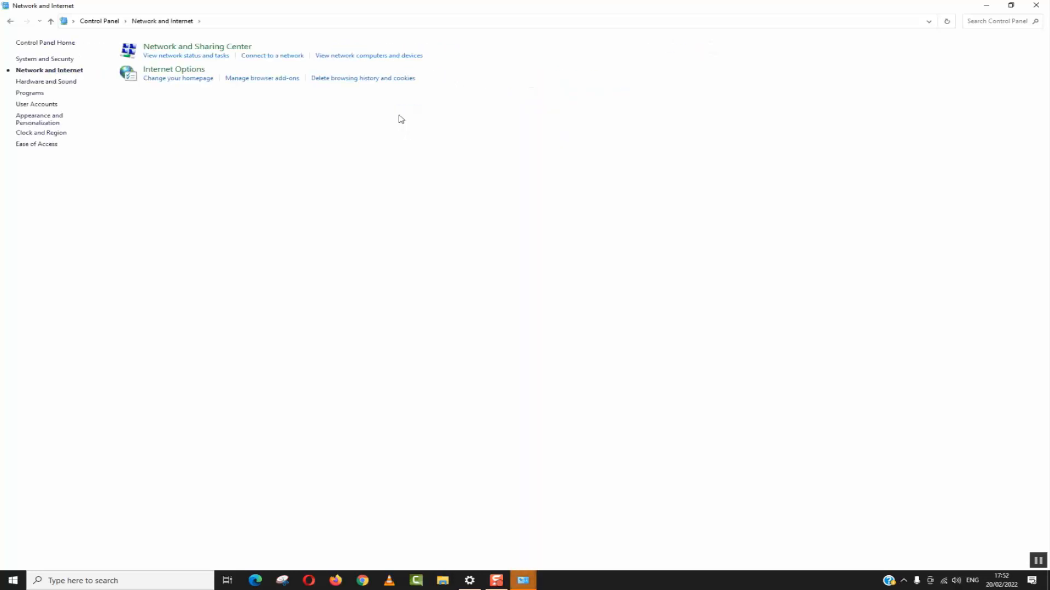
{"action": "left_click", "coordinate": [164, 56]}
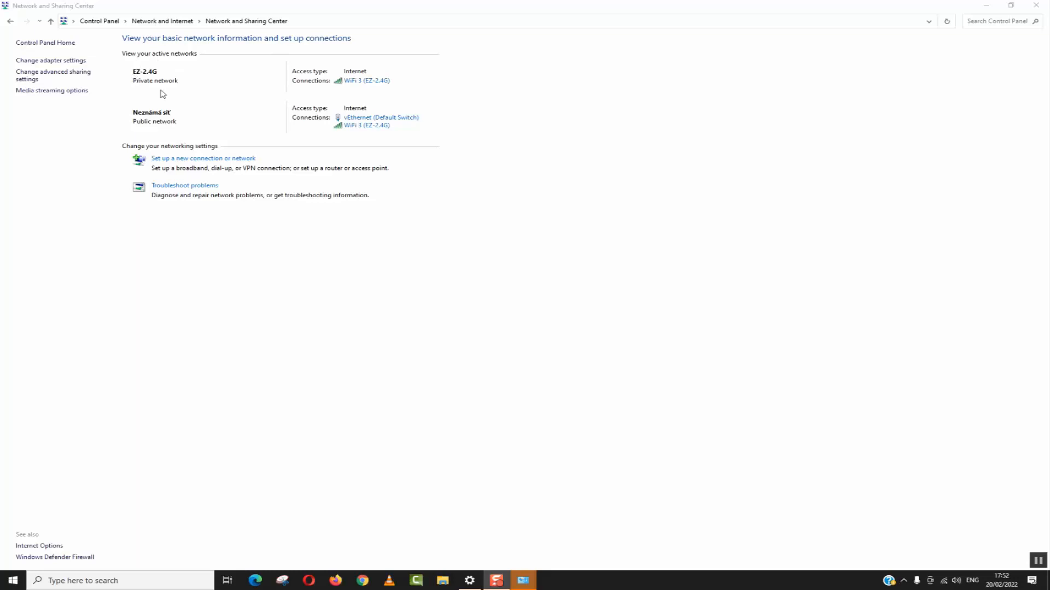
Step: Open the status and properties dialogs of the WiFi 3 connection and arrange them side by side
{"action": "left_click", "coordinate": [356, 83]}
{"action": "left_click", "coordinate": [357, 82]}
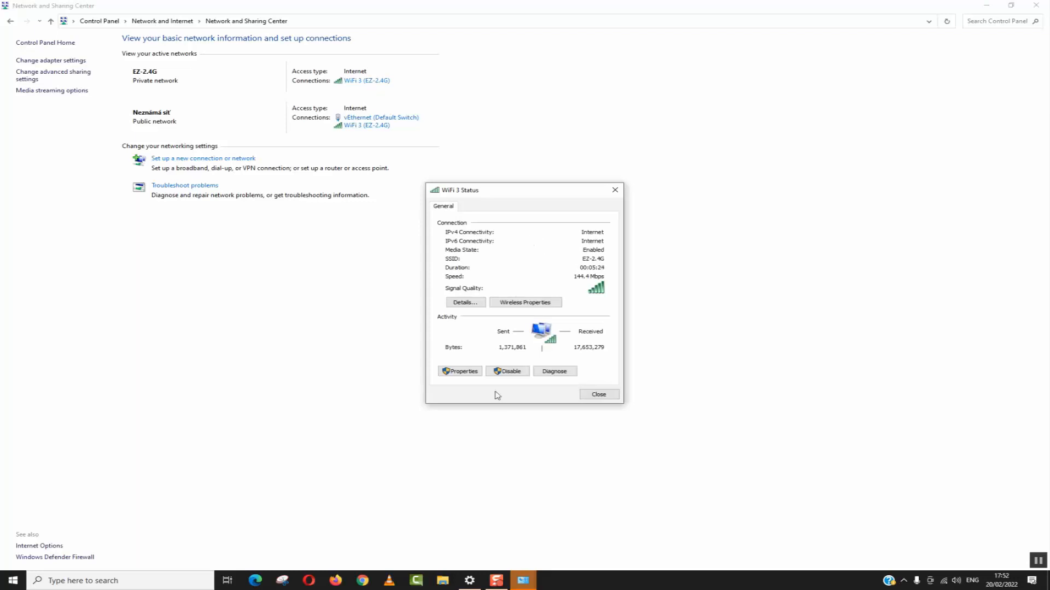
{"action": "left_click", "coordinate": [469, 376]}
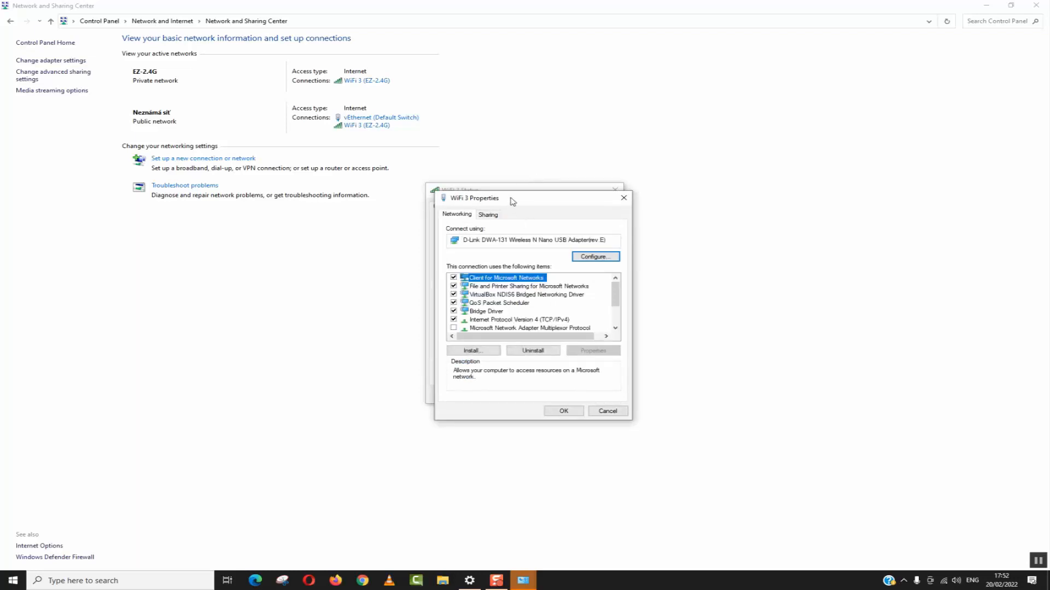
{"action": "left_click_drag", "start_coordinate": [513, 200], "coordinate": [715, 186]}
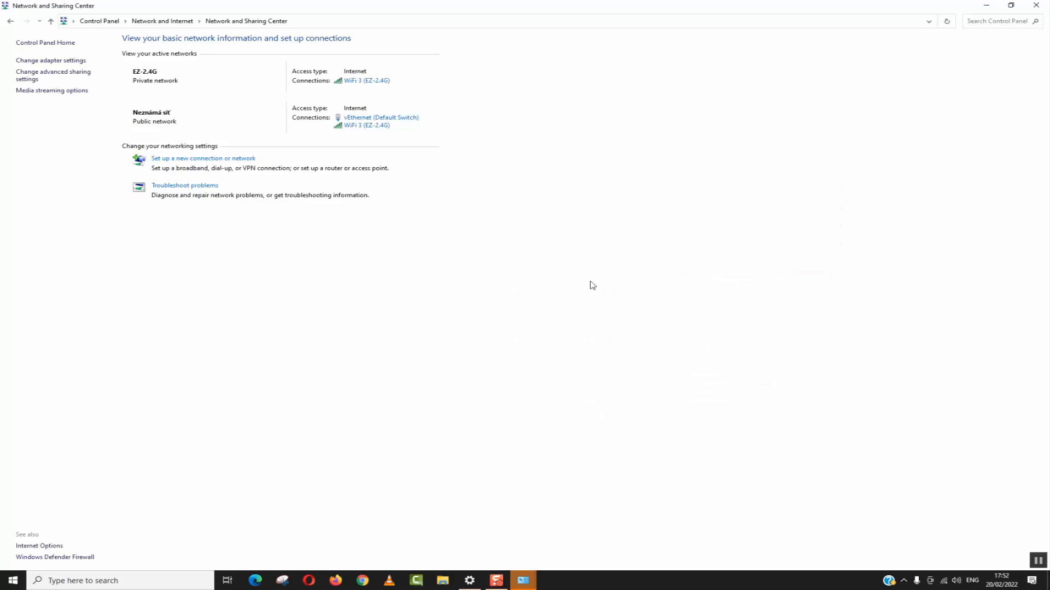
{"action": "left_click", "coordinate": [523, 580]}
{"action": "left_click", "coordinate": [562, 544]}
{"action": "mouse_move", "coordinate": [524, 580]}
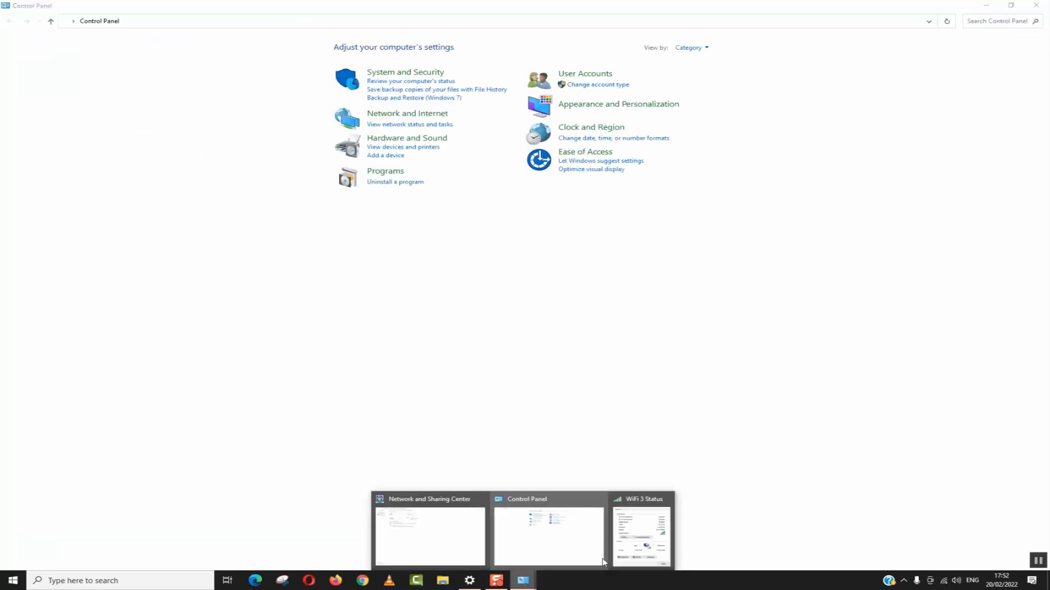
{"action": "left_click", "coordinate": [642, 555]}
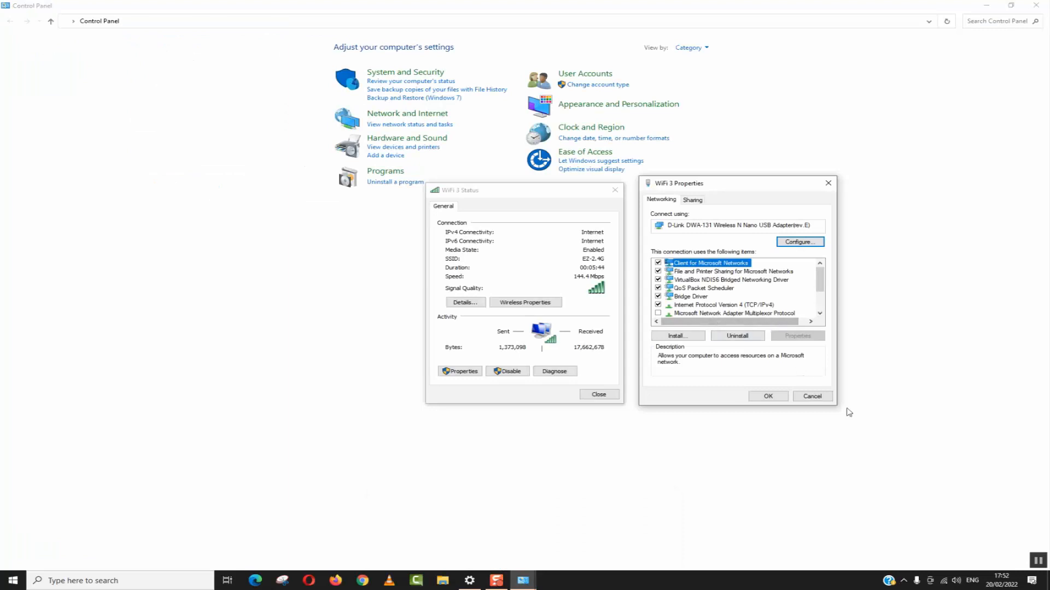
Step: Check that Internet Protocol Version 4 and Internet Protocol Version 6 are both enabled for the WiFi 3 connection
{"action": "left_click", "coordinate": [711, 305]}
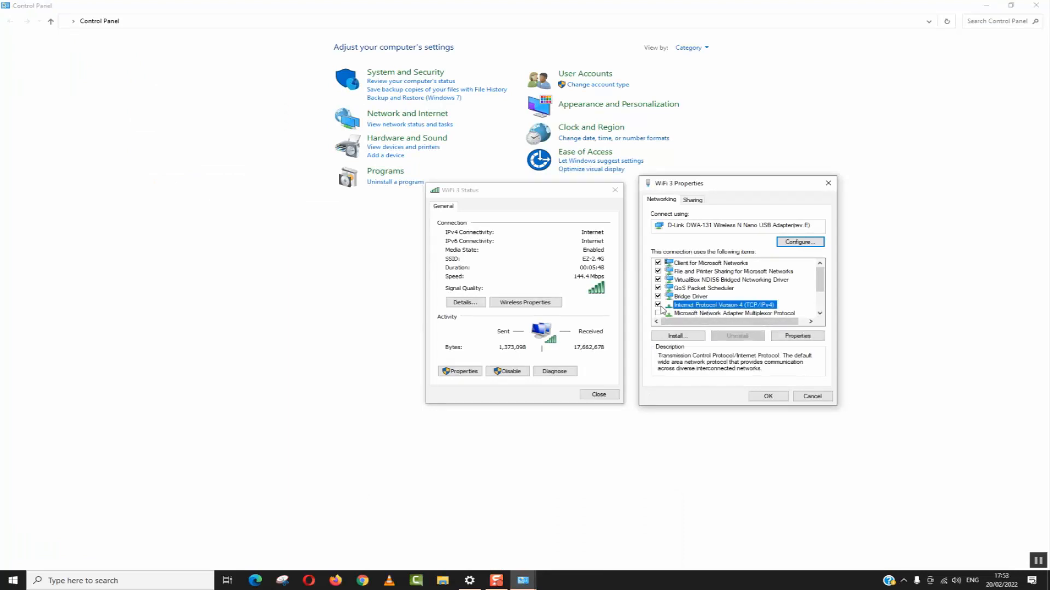
{"action": "left_click_drag", "start_coordinate": [824, 284], "coordinate": [824, 297]}
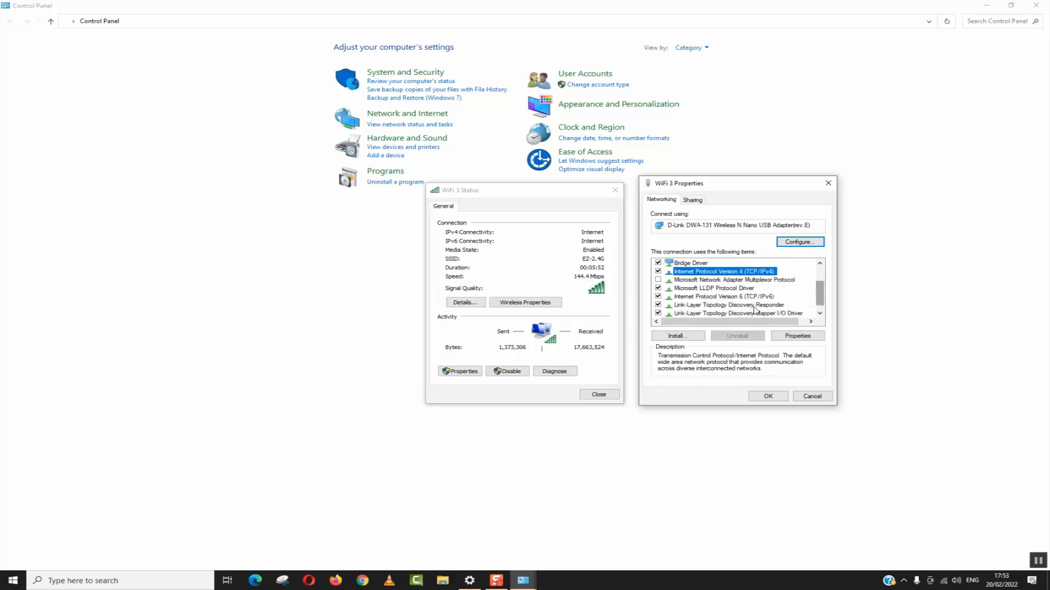
{"action": "left_click", "coordinate": [681, 298]}
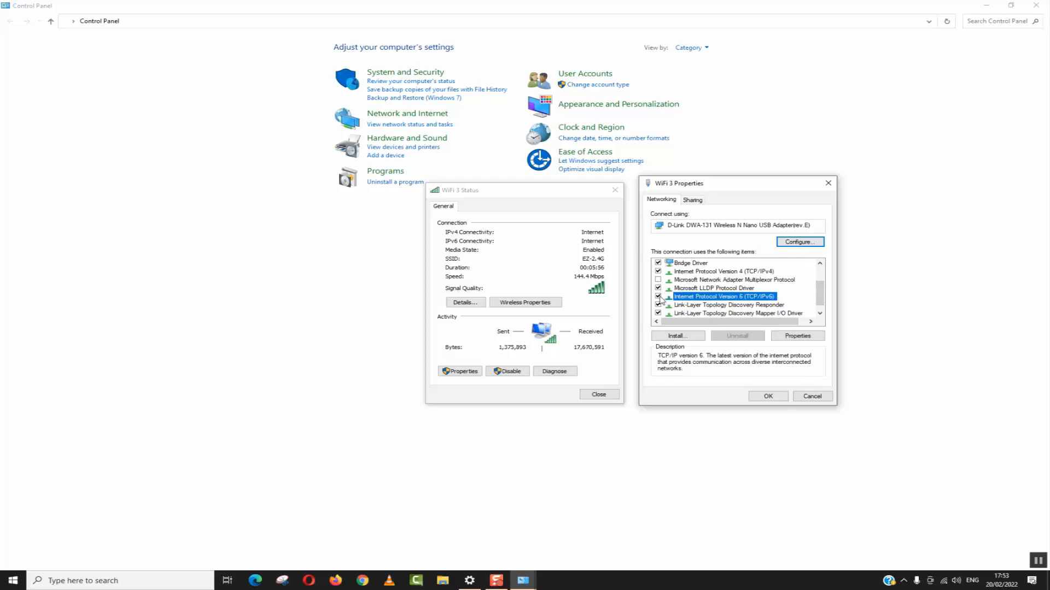
{"action": "left_click", "coordinate": [659, 296]}
{"action": "left_click", "coordinate": [658, 297]}
Step: Set Internet Protocol Version 4 to obtain the IP address and the DNS server address automatically
{"action": "left_click", "coordinate": [730, 271]}
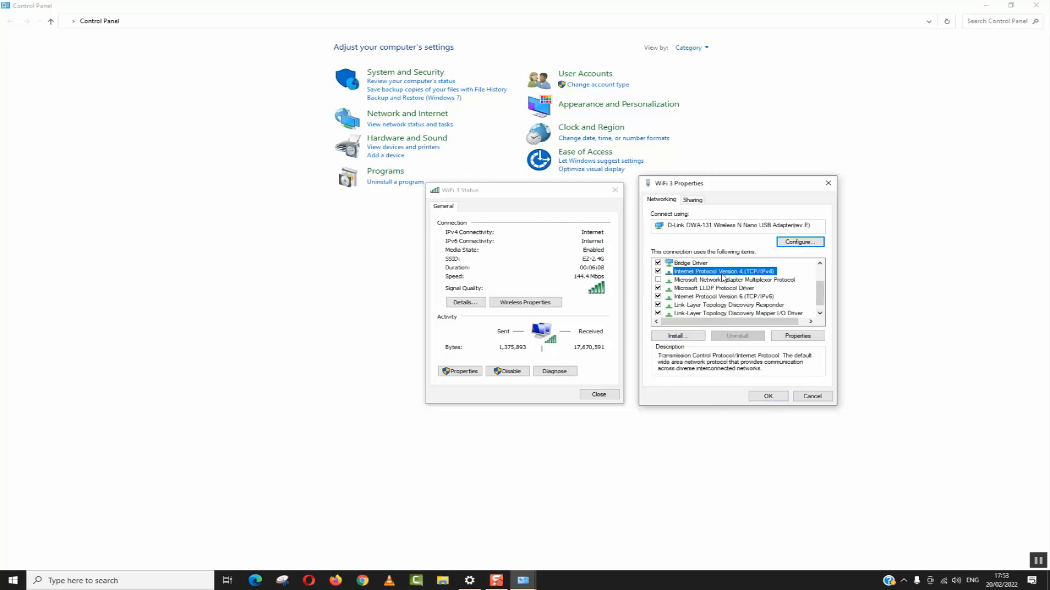
{"action": "double_click", "coordinate": [721, 271]}
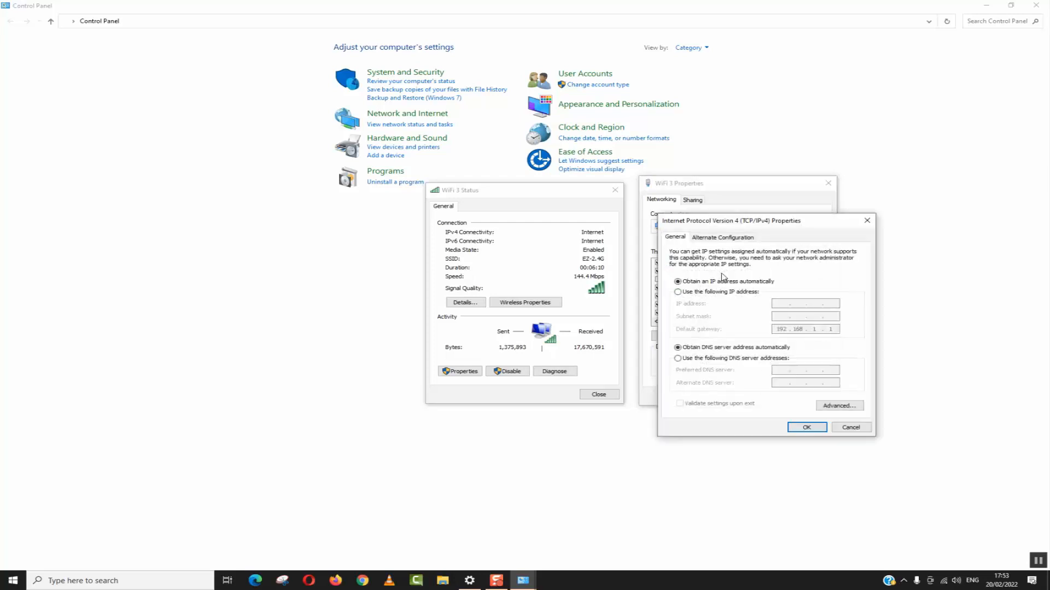
{"action": "left_click_drag", "start_coordinate": [708, 218], "coordinate": [197, 202]}
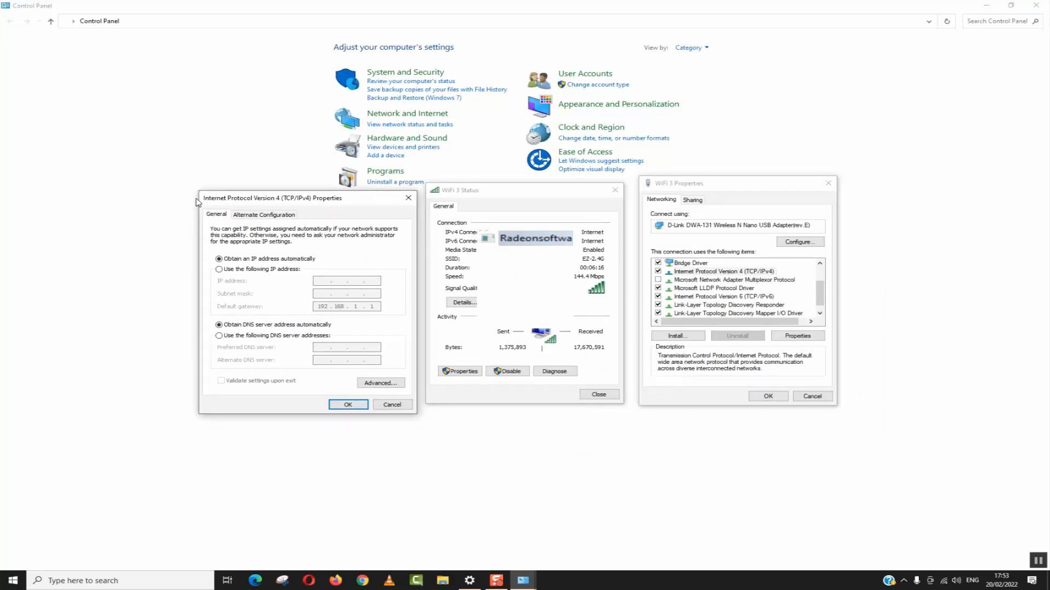
{"action": "left_click", "coordinate": [231, 270]}
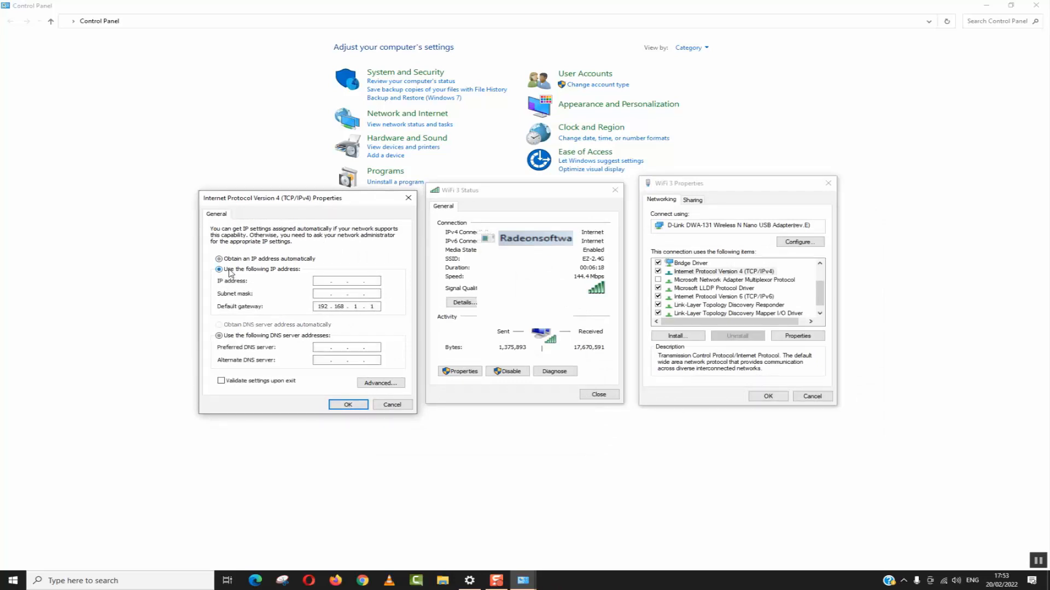
{"action": "left_click", "coordinate": [341, 282]}
{"action": "left_click", "coordinate": [241, 259]}
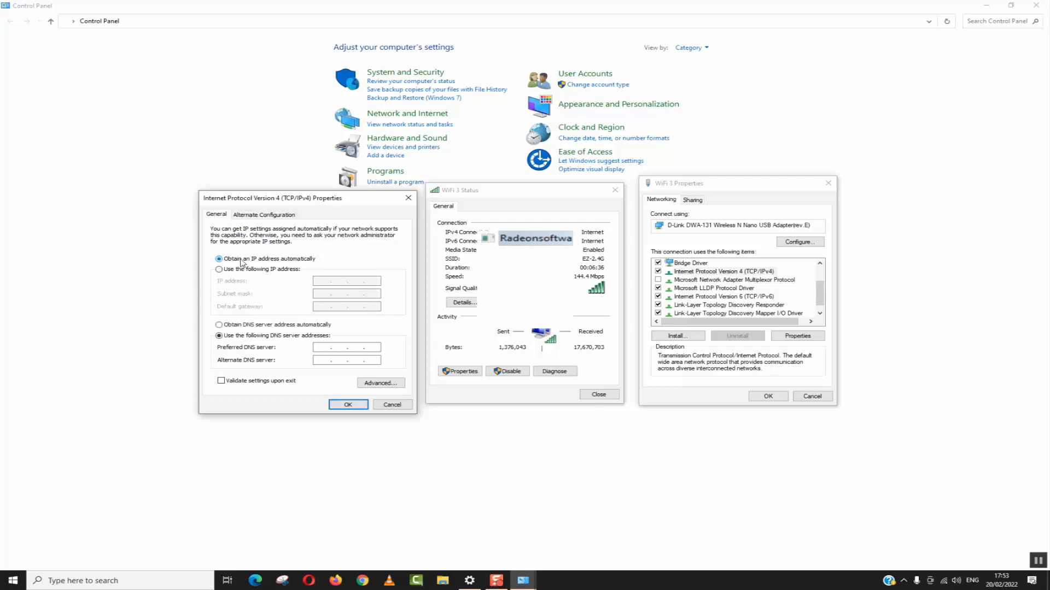
{"action": "left_click", "coordinate": [239, 327]}
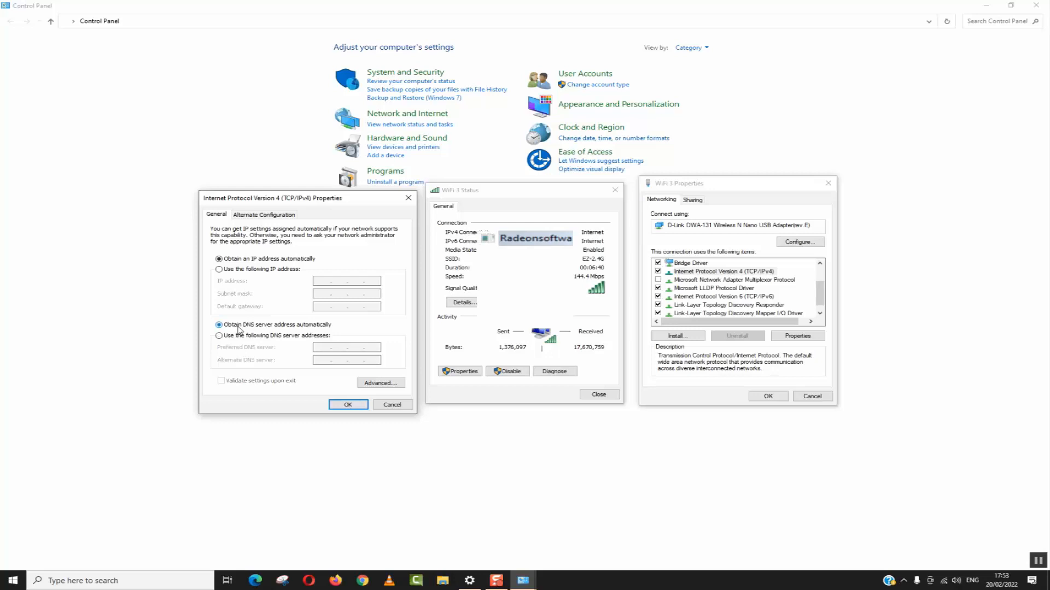
{"action": "left_click", "coordinate": [347, 404]}
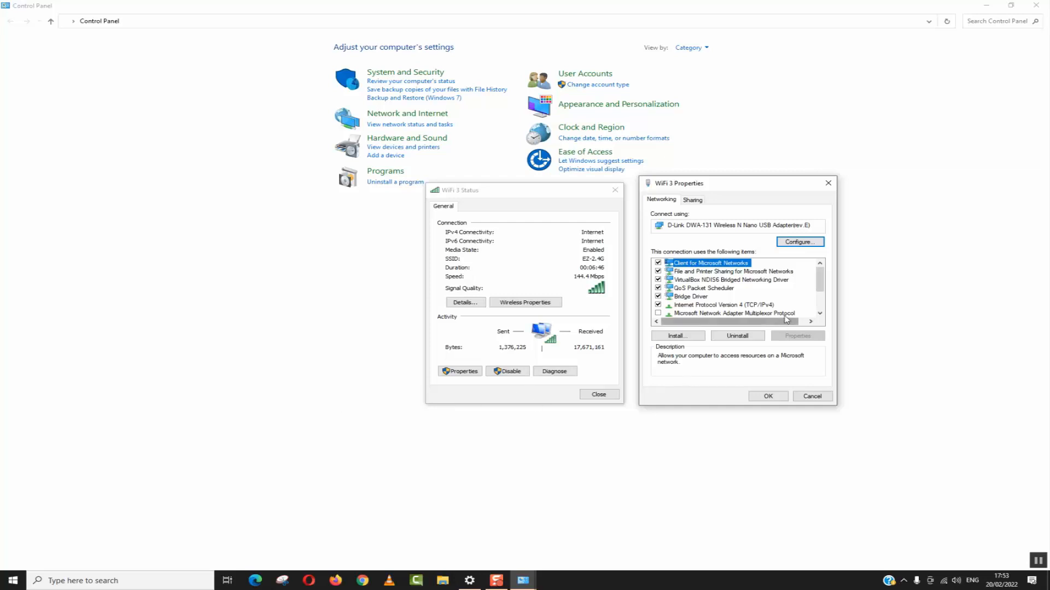
Step: Set Internet Protocol Version 6 to obtain the IPv6 address and the DNS server address automatically
{"action": "left_click_drag", "start_coordinate": [818, 287], "coordinate": [818, 301]}
{"action": "double_click", "coordinate": [758, 298]}
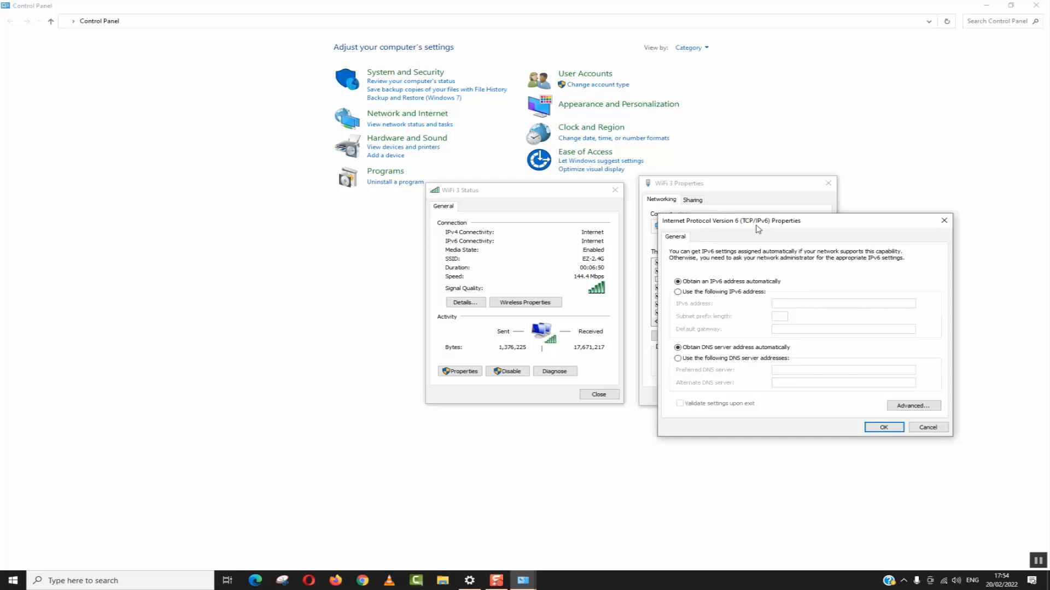
{"action": "left_click_drag", "start_coordinate": [757, 225], "coordinate": [479, 220]}
{"action": "left_click", "coordinate": [430, 288]}
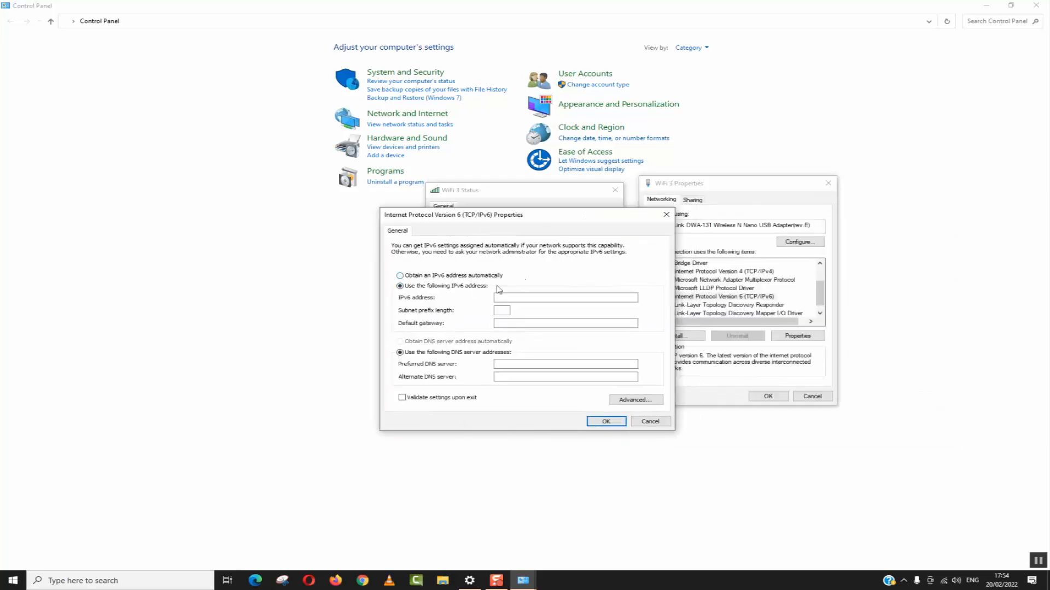
{"action": "left_click", "coordinate": [428, 277]}
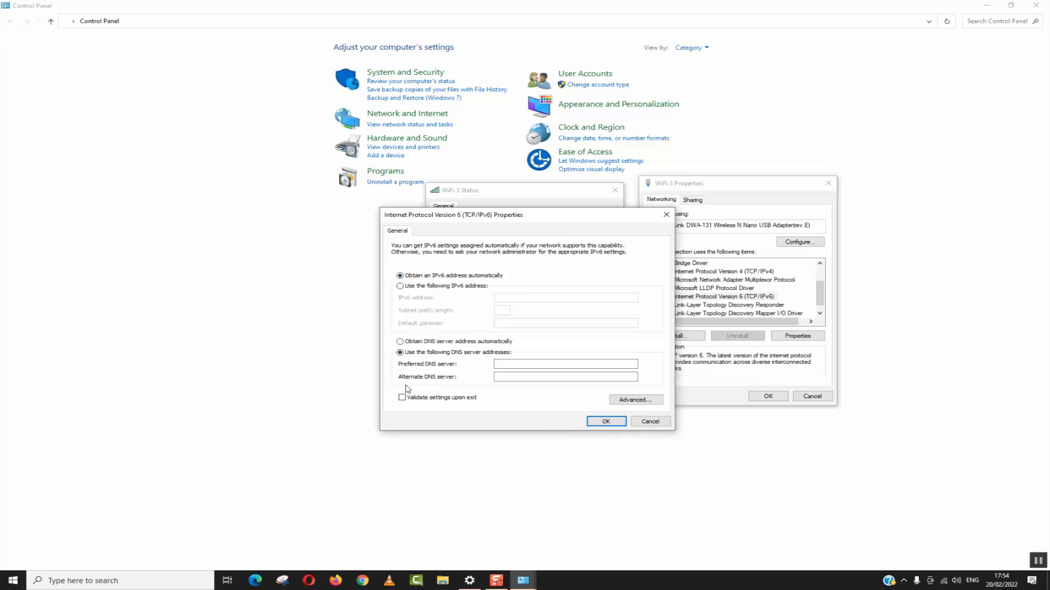
{"action": "left_click", "coordinate": [408, 398]}
{"action": "left_click", "coordinate": [445, 343]}
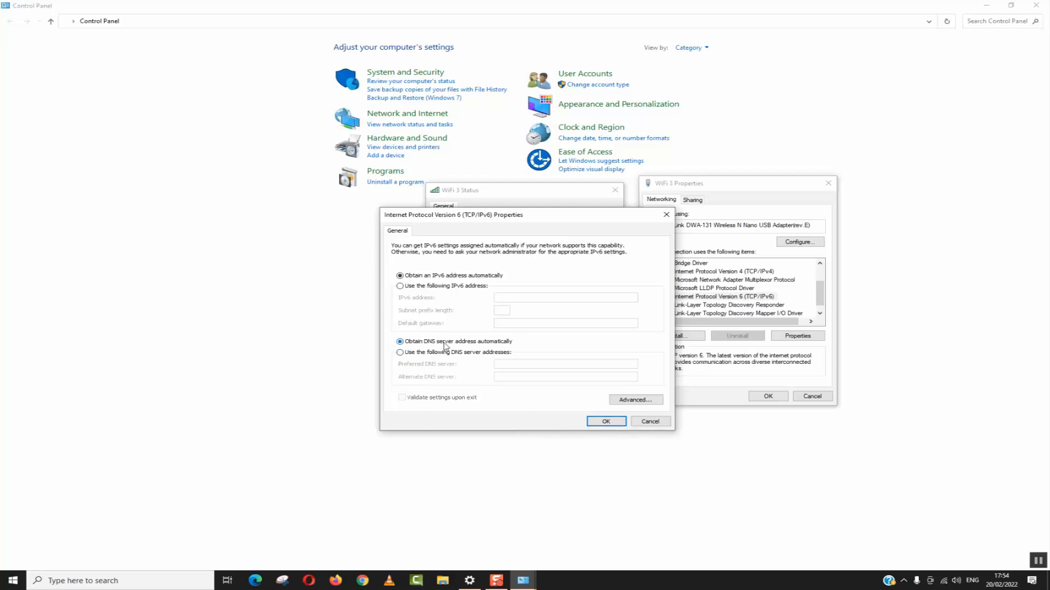
{"action": "left_click", "coordinate": [605, 423]}
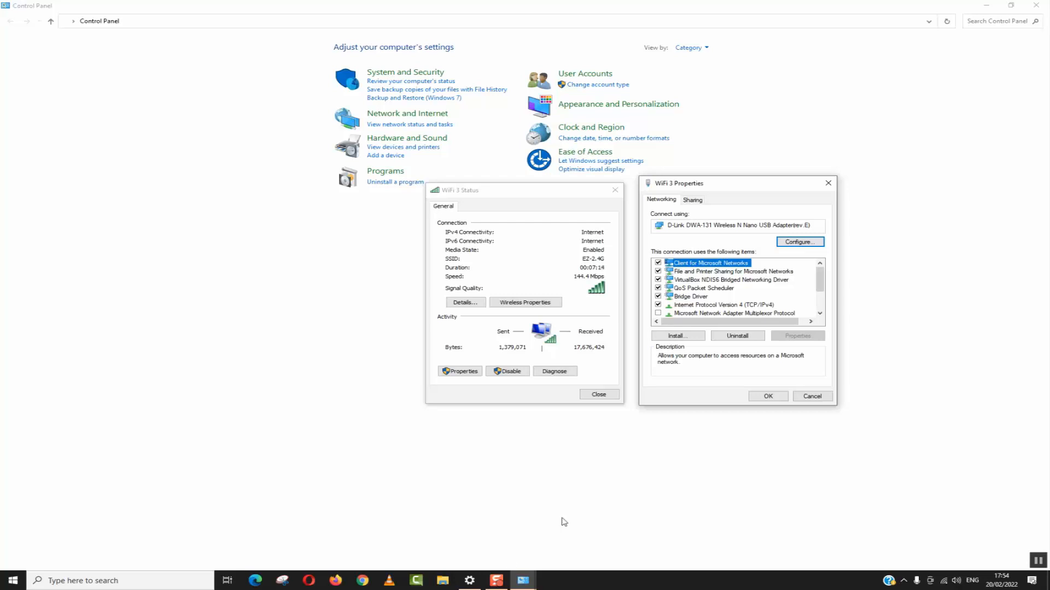
Step: Bring back the EZ-2.4G settings window, place it beside the WiFi 3 dialogs and enlarge it to show its properties
{"action": "left_click", "coordinate": [469, 580]}
{"action": "left_click_drag", "start_coordinate": [673, 7], "coordinate": [228, 20]}
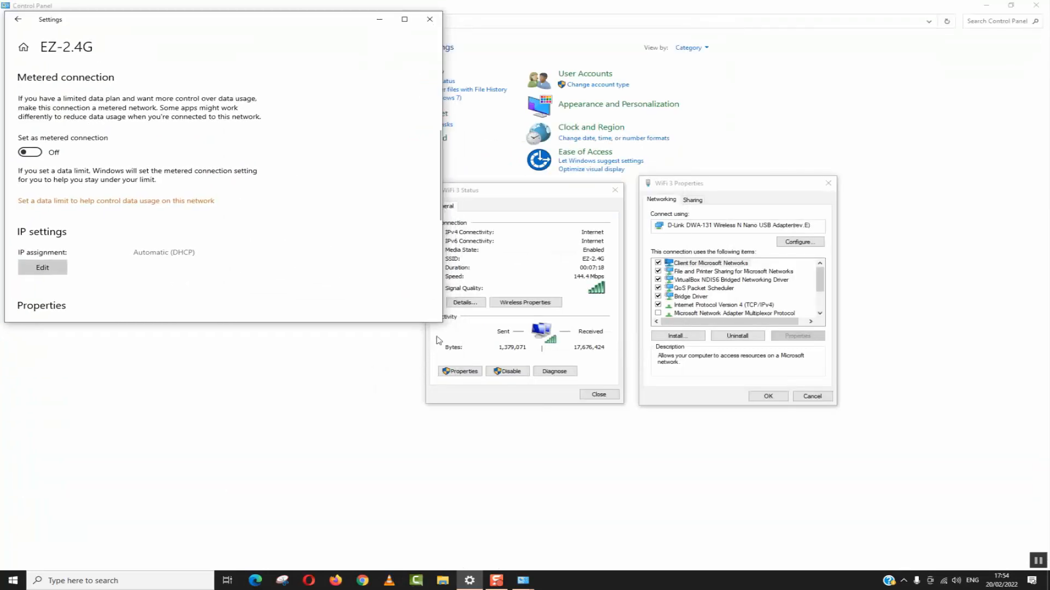
{"action": "left_click_drag", "start_coordinate": [443, 322], "coordinate": [508, 556]}
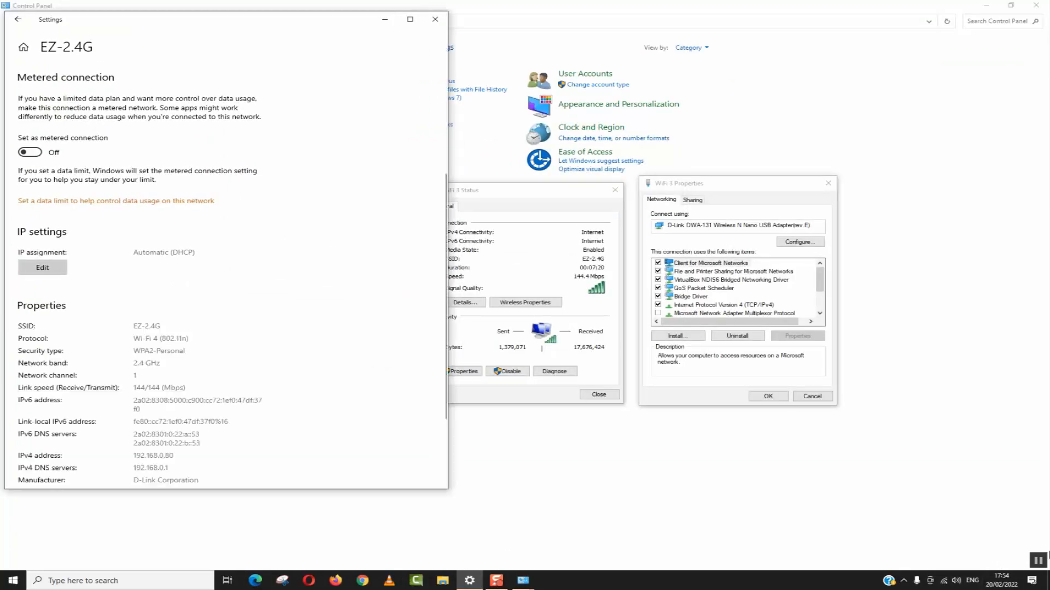
Step: Enlarge the EZ-2.4G settings window so that it shows the connection properties down to the physical address
{"action": "right_click", "coordinate": [943, 585]}
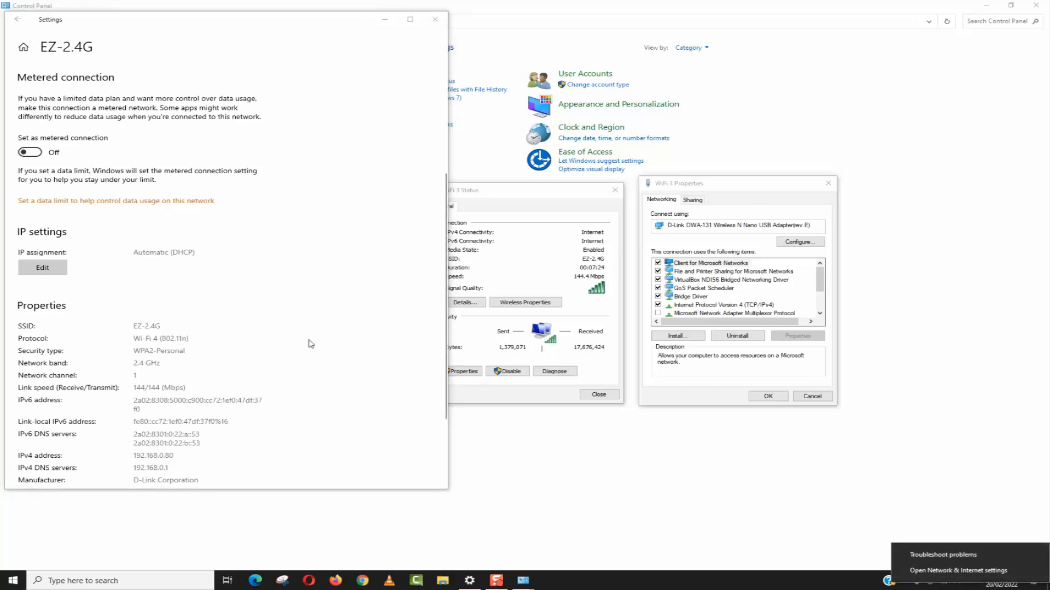
{"action": "left_click", "coordinate": [302, 320]}
{"action": "left_click_drag", "start_coordinate": [448, 492], "coordinate": [466, 557]}
Step: Switch Internet Protocol Version 4 of the WiFi 3 connection to use a manually specified IP address
{"action": "left_click", "coordinate": [715, 306]}
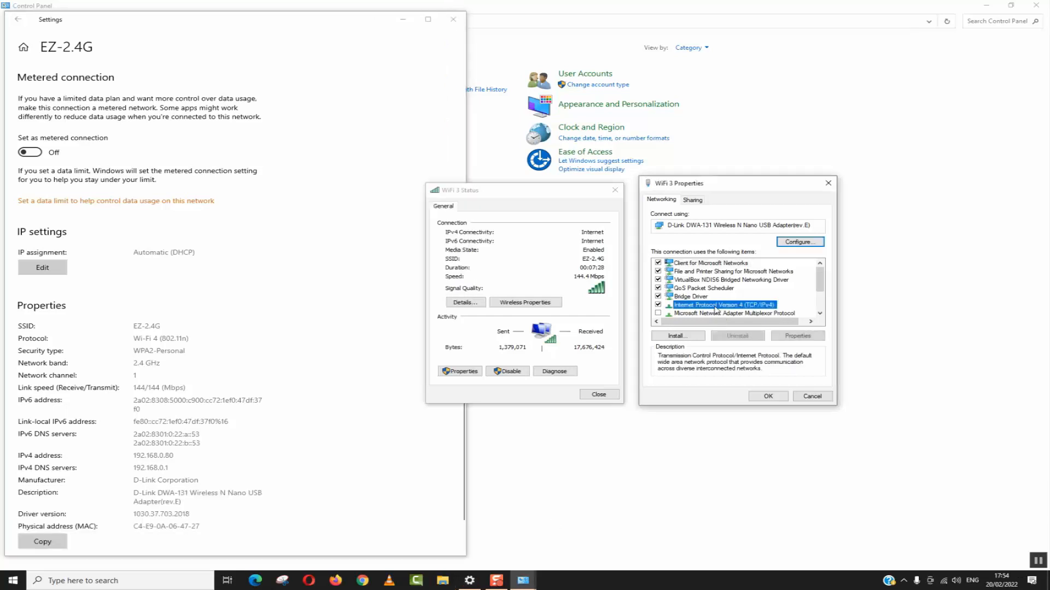
{"action": "double_click", "coordinate": [706, 307]}
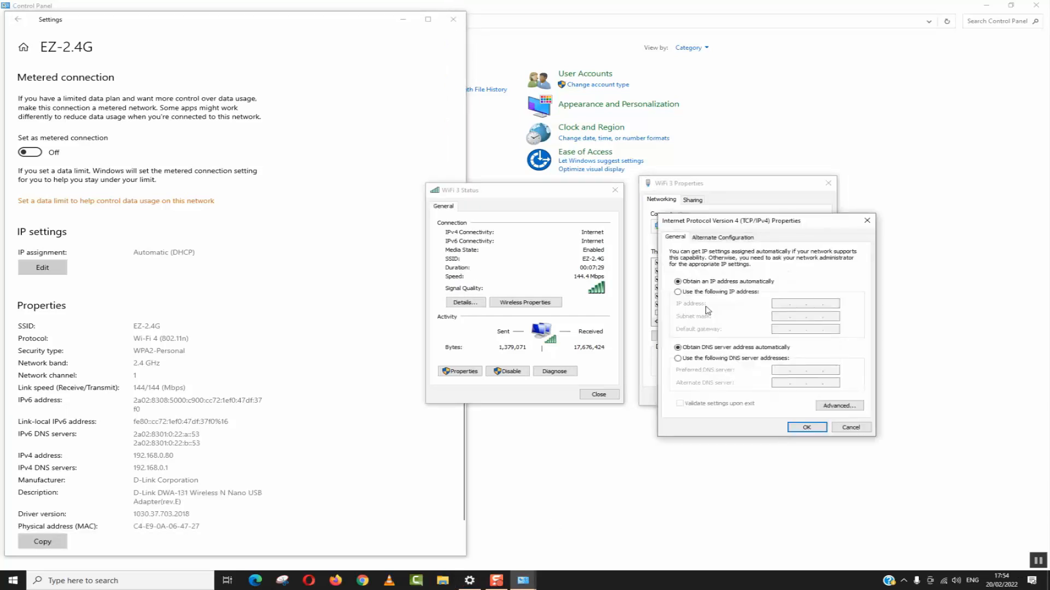
{"action": "left_click", "coordinate": [709, 294]}
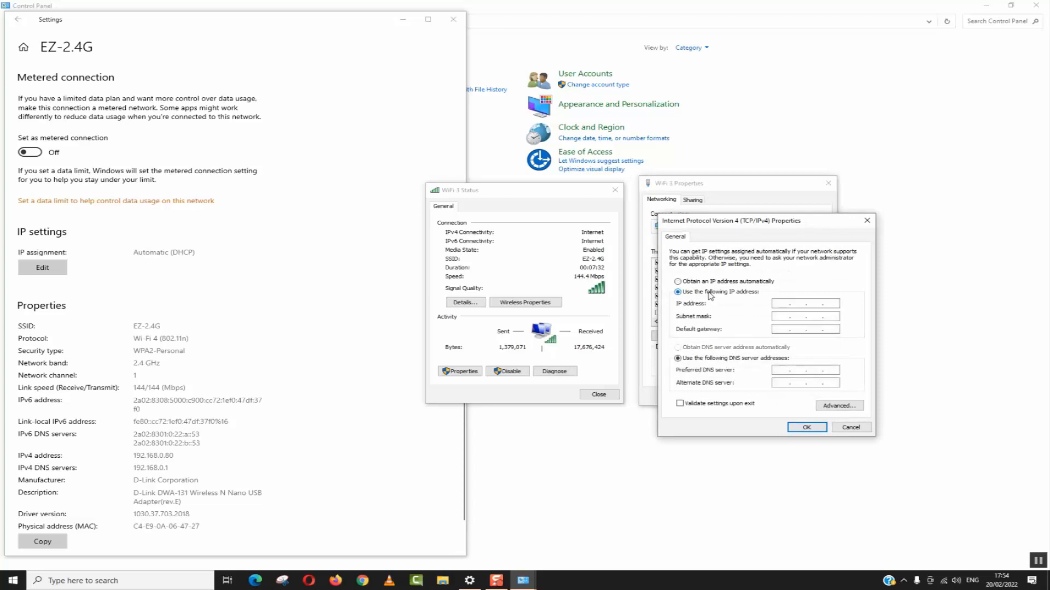
Step: Look up the current IPv4 address in the EZ-2.4G properties and enter 192.168.0.90 as the static IP address
{"action": "left_click", "coordinate": [302, 315]}
{"action": "scroll", "coordinate": [262, 341], "scroll_direction": "down", "scroll_amount": 1}
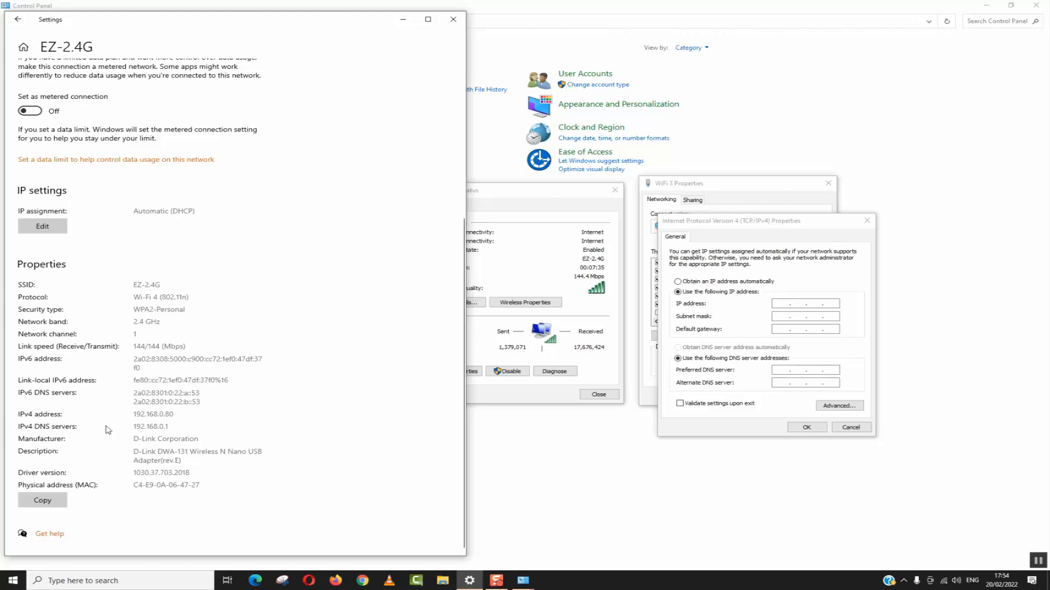
{"action": "left_click_drag", "start_coordinate": [177, 414], "coordinate": [118, 413]}
{"action": "left_click", "coordinate": [780, 304]}
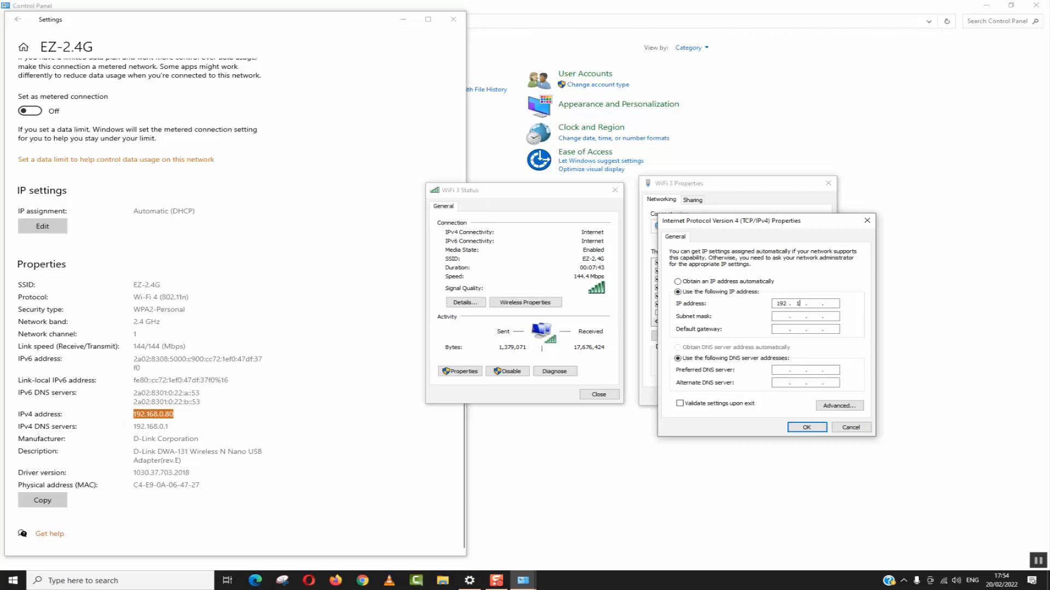
{"action": "type", "text": "192 . 168 . 0"}
{"action": "left_click_drag", "start_coordinate": [821, 301], "coordinate": [758, 298]}
{"action": "left_click", "coordinate": [799, 302]}
{"action": "left_click", "coordinate": [820, 302]}
{"action": "type", "text": "90"}
Step: Fill in the subnet mask and set the default gateway to 192.168.0.1
{"action": "left_click", "coordinate": [783, 316]}
{"action": "double_click", "coordinate": [800, 314]}
{"action": "double_click", "coordinate": [817, 317]}
{"action": "left_click", "coordinate": [831, 317]}
{"action": "left_click", "coordinate": [783, 329]}
{"action": "type", "text": "192 . "}
{"action": "type", "text": "168 . "}
{"action": "type", "text": "0 "}
{"action": "type", "text": ". 1"}
Step: Set the preferred DNS server to 8.8.8.8 and the alternate to 8.8.4.4, and apply the settings with validation upon exit
{"action": "type", "text": ". 8 "}
{"action": "type", "text": ". 8 "}
{"action": "type", "text": ". 8"}
{"action": "left_click", "coordinate": [802, 383]}
{"action": "type", "text": "8 . 8 . 4 . 4"}
{"action": "left_click", "coordinate": [723, 405]}
{"action": "left_click", "coordinate": [804, 427]}
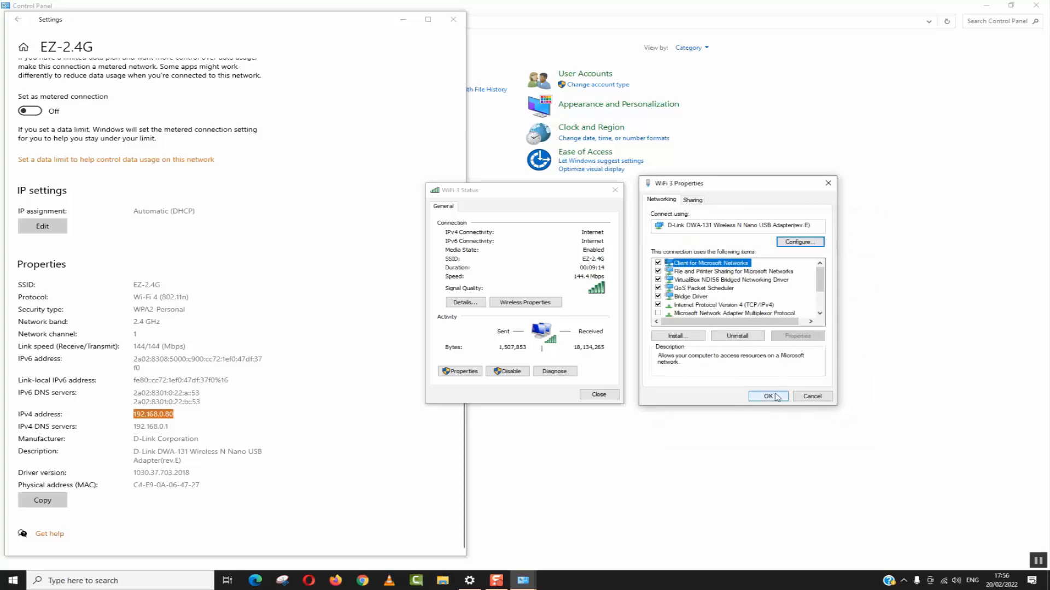
{"action": "left_click", "coordinate": [776, 397]}
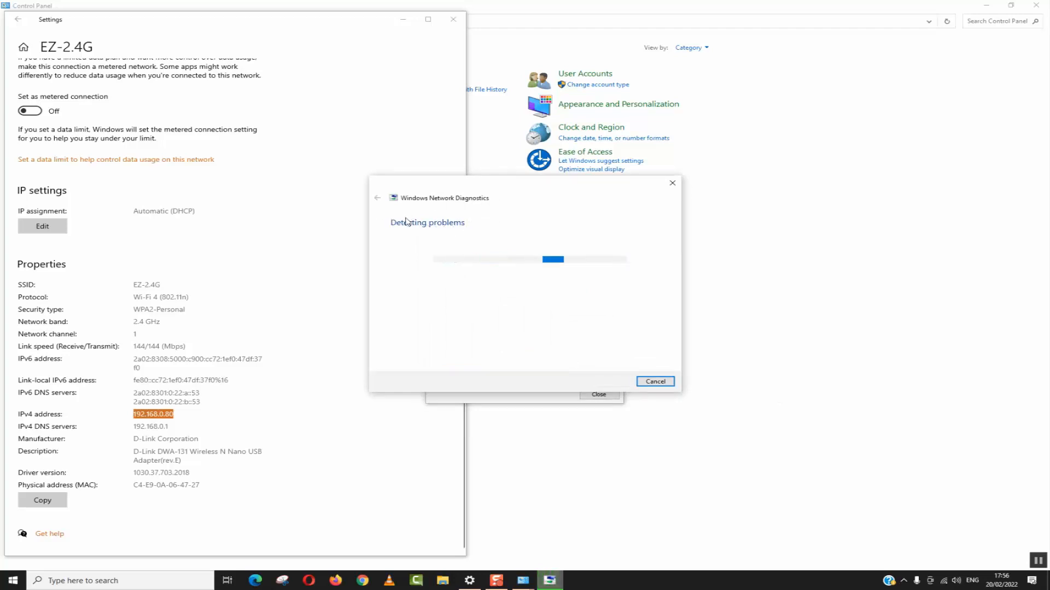
{"action": "left_click_drag", "start_coordinate": [410, 176], "coordinate": [681, 195]}
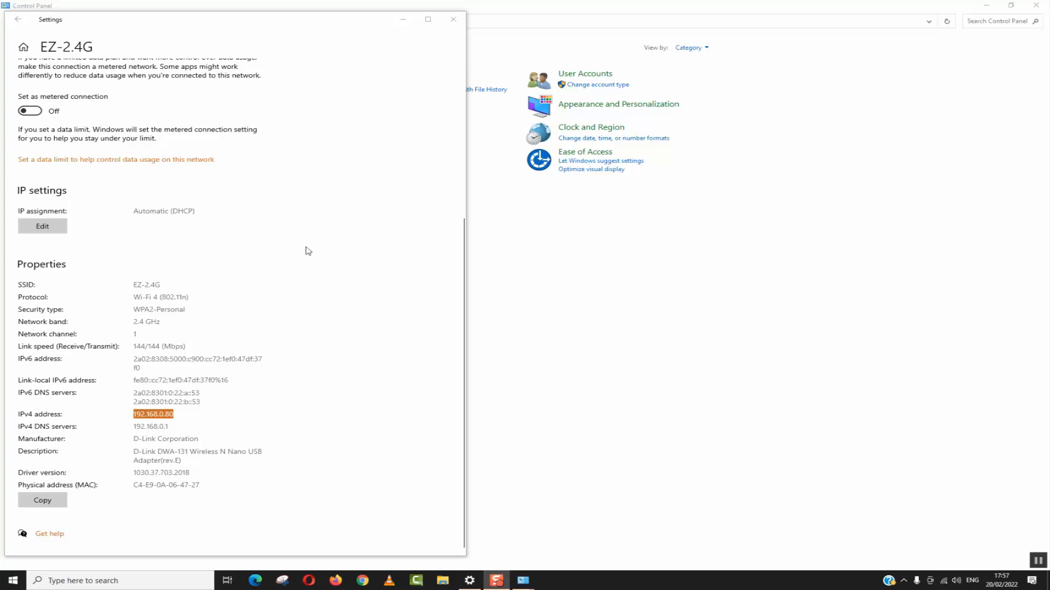
Step: Try to save the EZ-2.4G IP assignment as Manual with both IPv4 and IPv6 turned on and their fields empty
{"action": "left_click", "coordinate": [53, 26]}
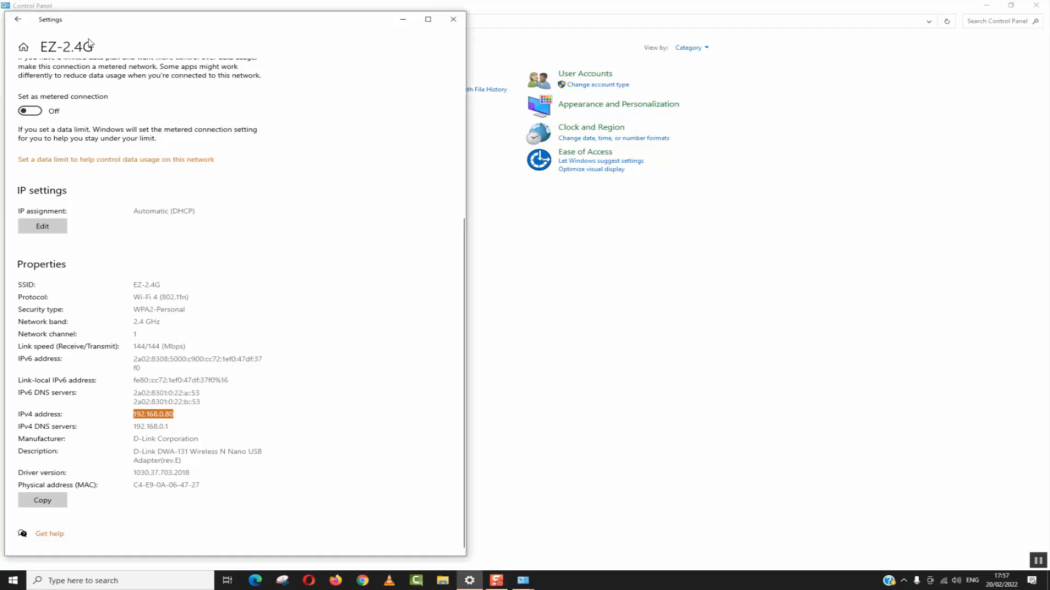
{"action": "left_click", "coordinate": [61, 232]}
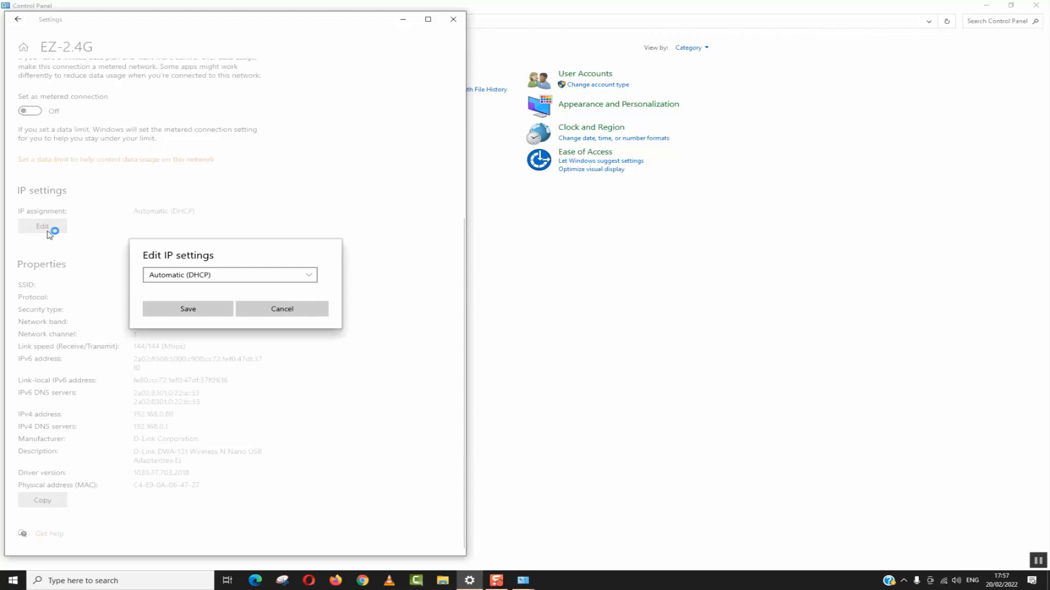
{"action": "left_click", "coordinate": [284, 273]}
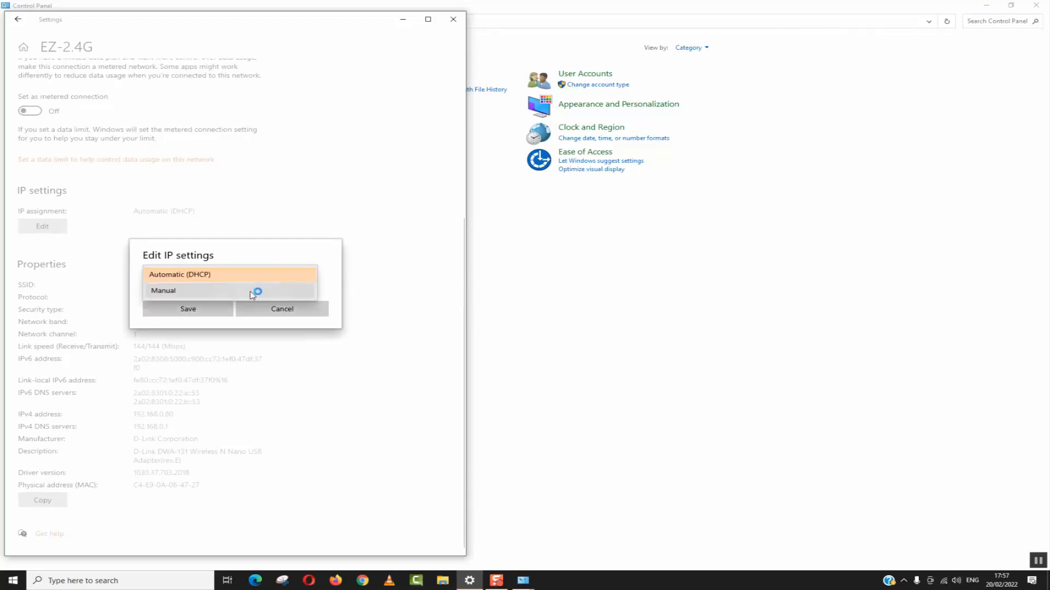
{"action": "left_click", "coordinate": [255, 290]}
{"action": "left_click", "coordinate": [164, 275]}
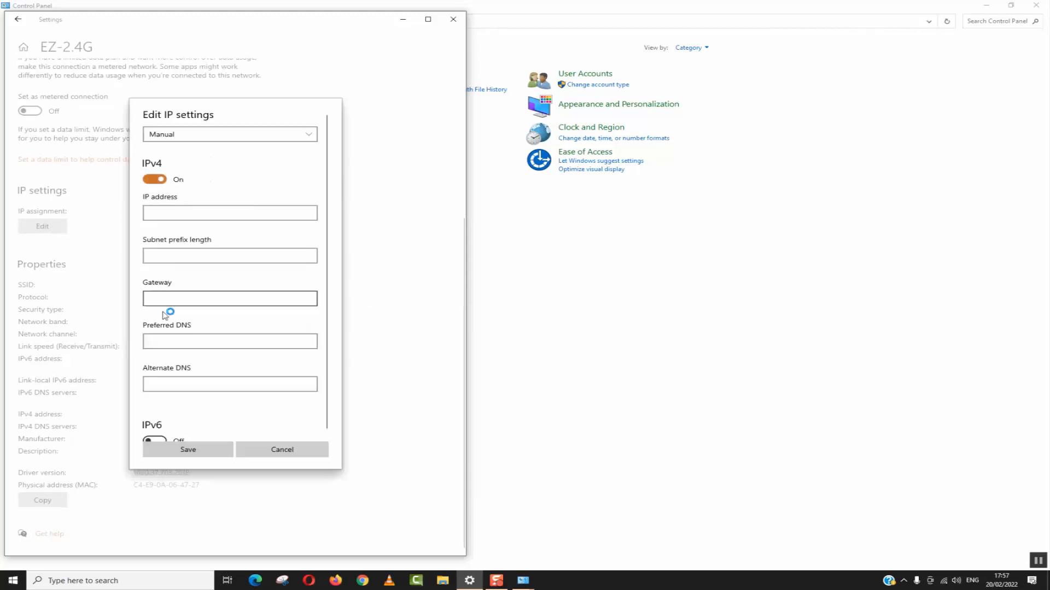
{"action": "scroll", "coordinate": [176, 361], "scroll_direction": "down", "scroll_amount": 1}
{"action": "left_click", "coordinate": [155, 420]}
{"action": "scroll", "coordinate": [192, 352], "scroll_direction": "down", "scroll_amount": 4}
{"action": "scroll", "coordinate": [195, 351], "scroll_direction": "up", "scroll_amount": 5}
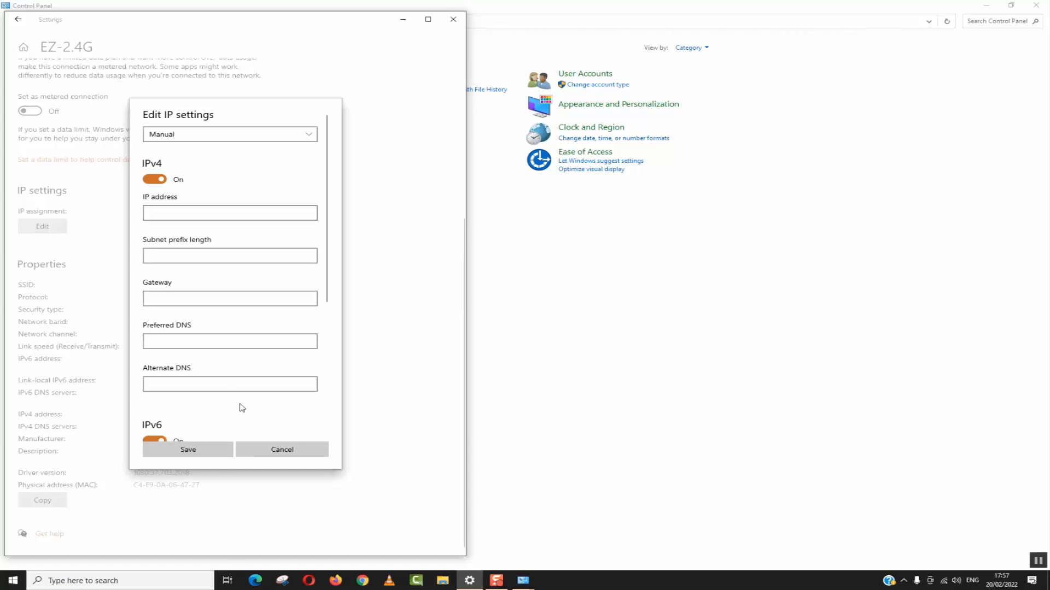
{"action": "left_click", "coordinate": [198, 457]}
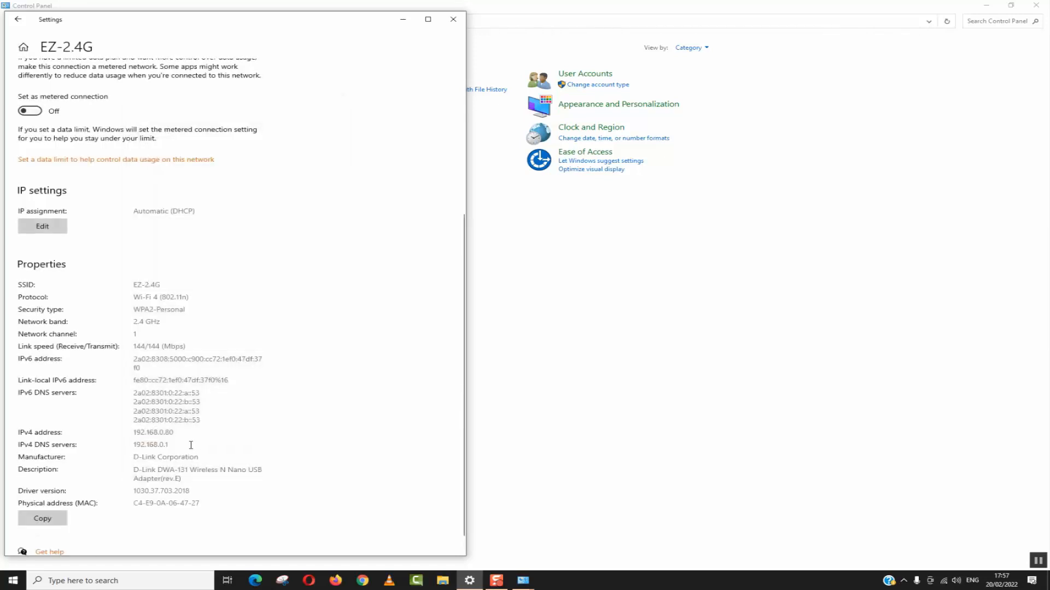
Step: Save the EZ-2.4G IP assignment as Automatic (DHCP), check its IPv6 DNS servers and close the settings window
{"action": "left_click", "coordinate": [47, 228]}
{"action": "left_click", "coordinate": [201, 135]}
{"action": "left_click", "coordinate": [186, 119]}
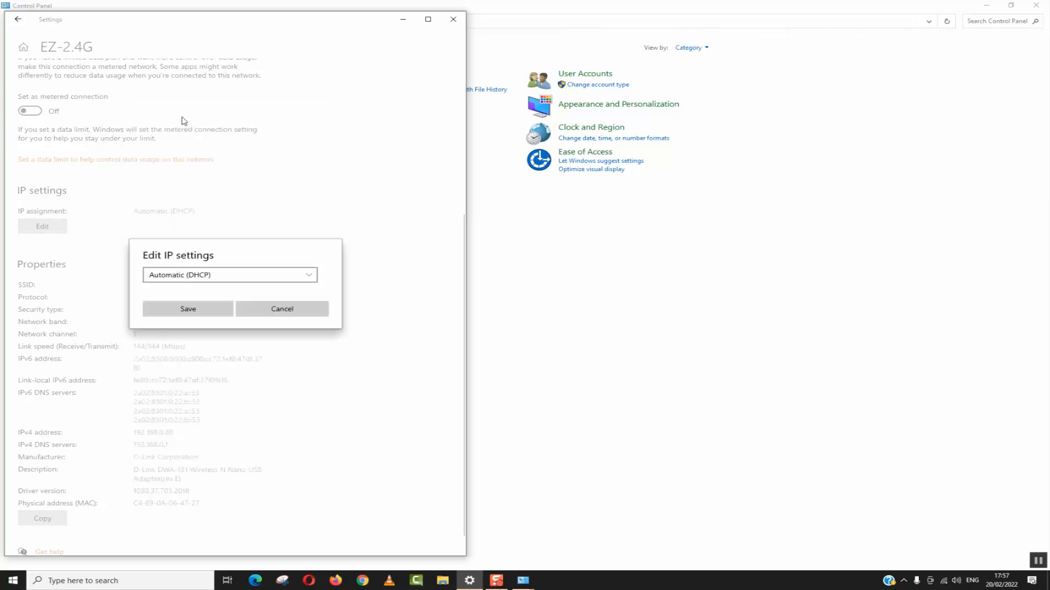
{"action": "left_click", "coordinate": [191, 311]}
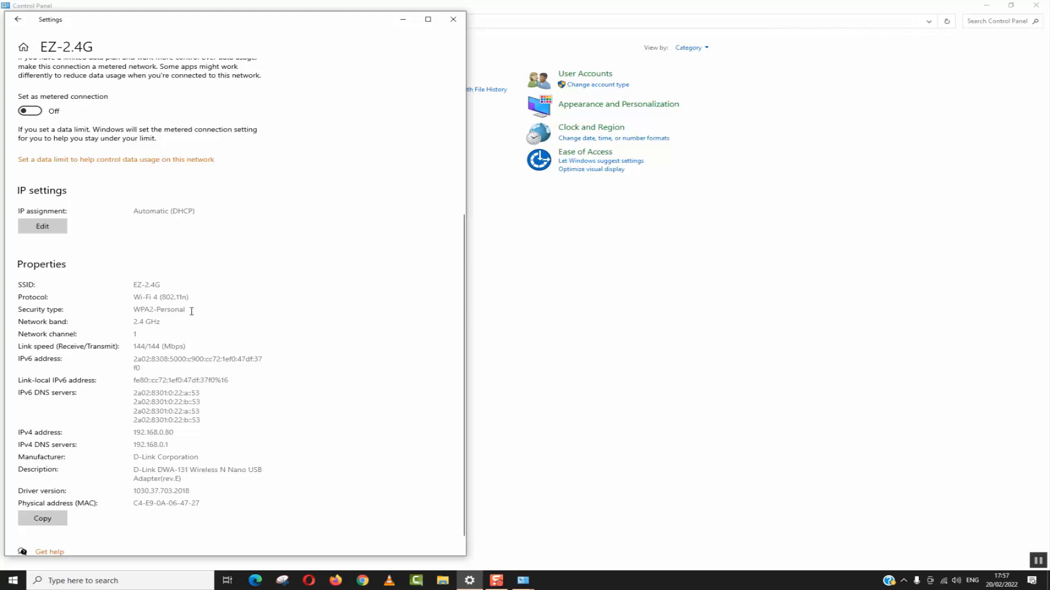
{"action": "left_click_drag", "start_coordinate": [210, 422], "coordinate": [130, 397]}
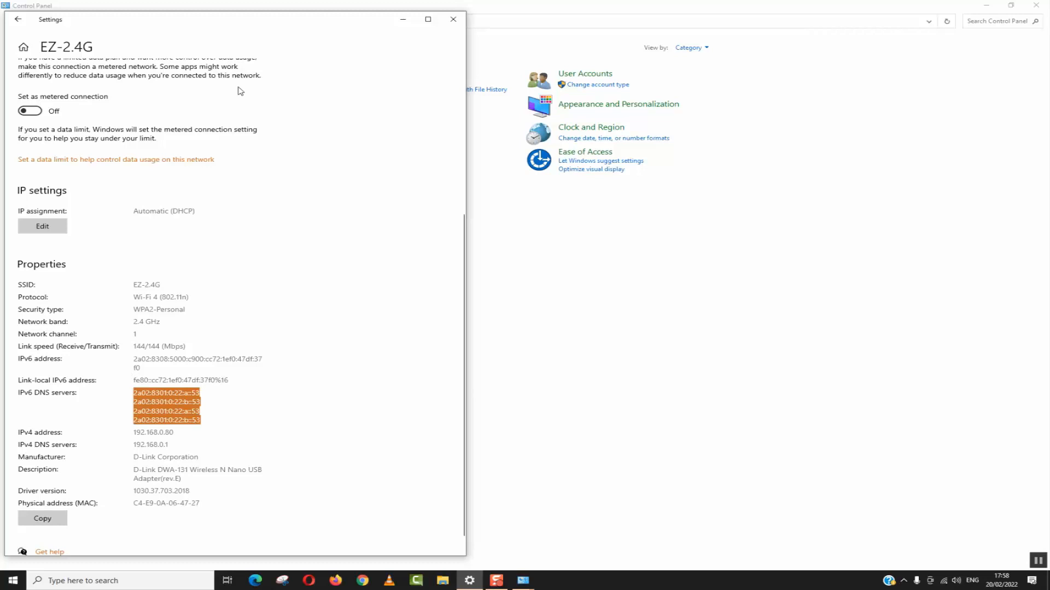
{"action": "left_click", "coordinate": [456, 25]}
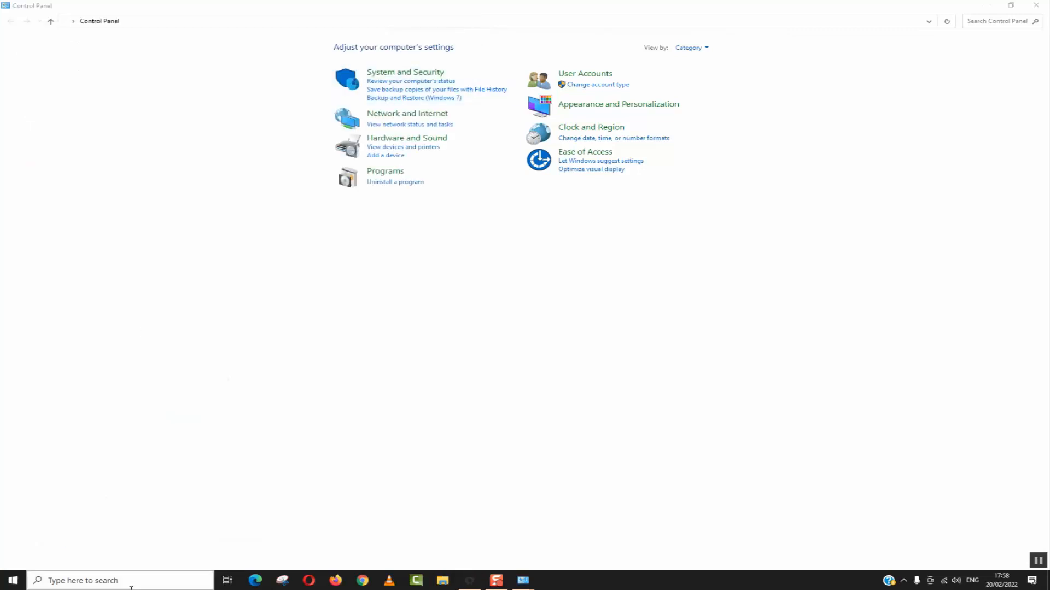
Step: Search Windows for "device manager", open Device Manager and move its window toward the middle of the screen
{"action": "left_click", "coordinate": [130, 582]}
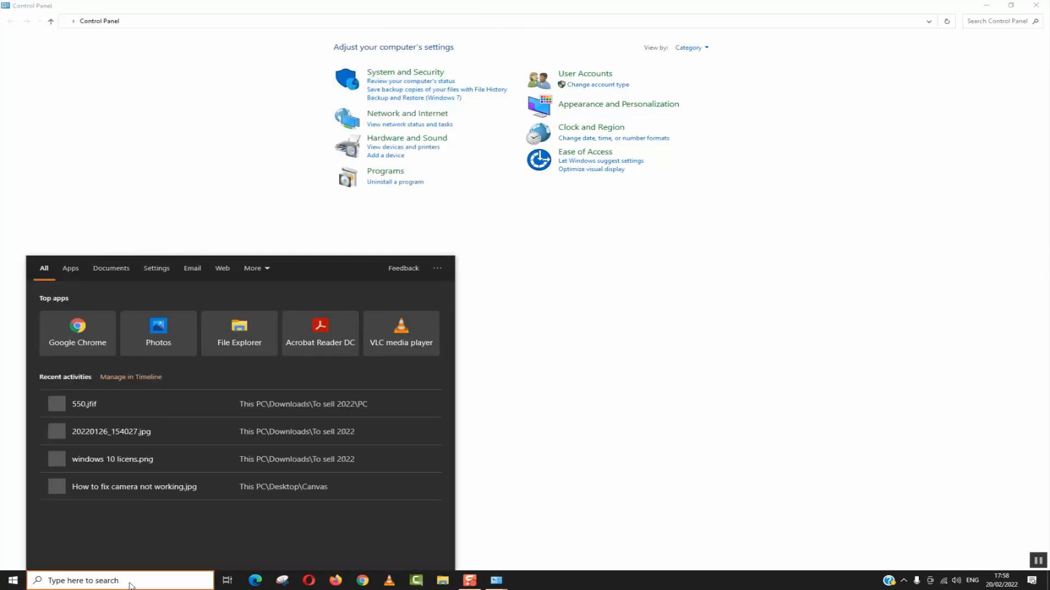
{"action": "type", "text": "device manager"}
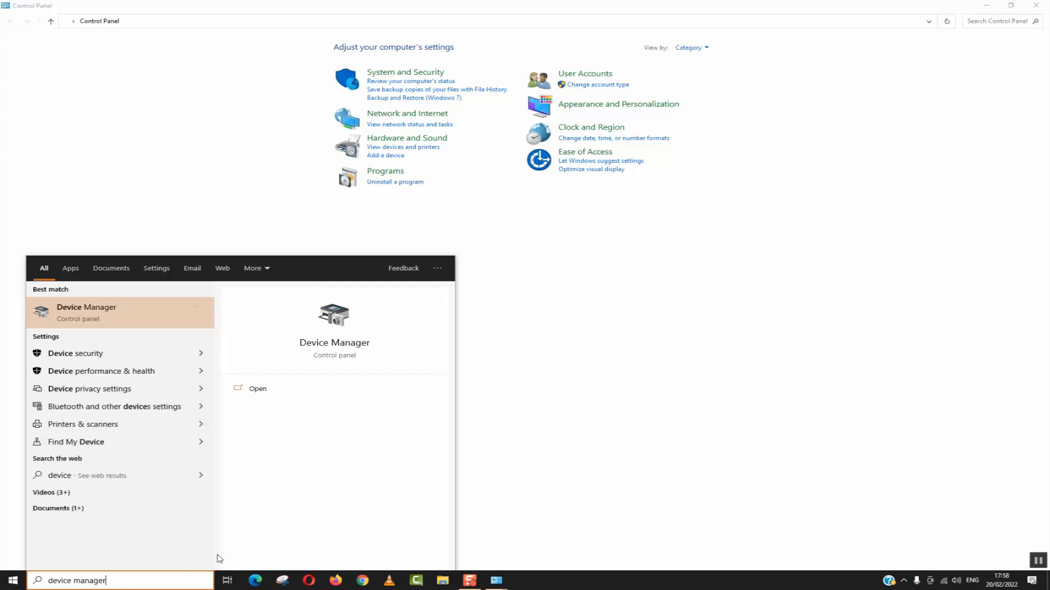
{"action": "left_click", "coordinate": [152, 310]}
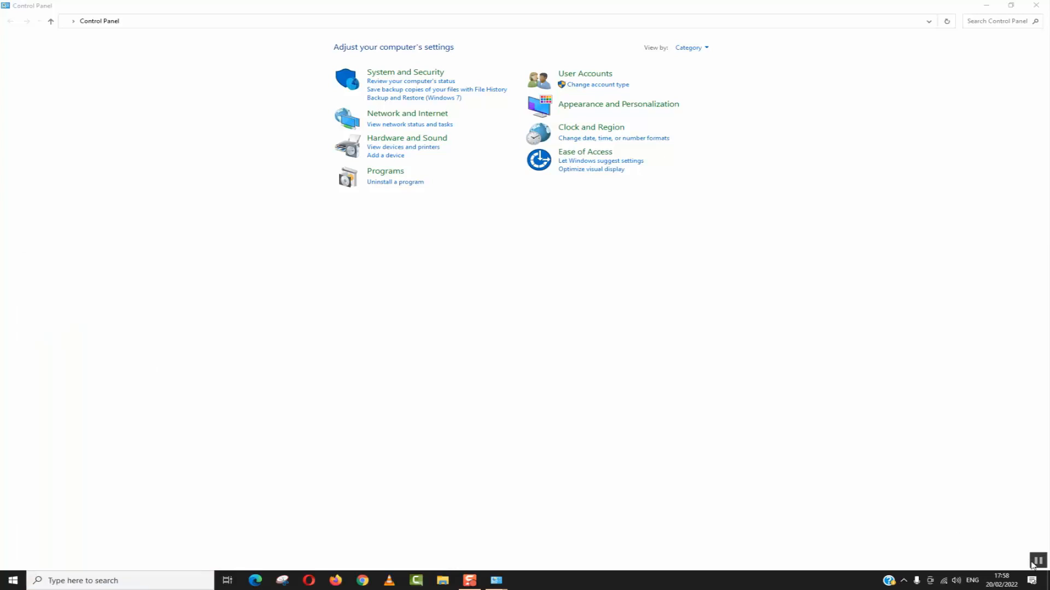
{"action": "left_click_drag", "start_coordinate": [185, 32], "coordinate": [294, 138]}
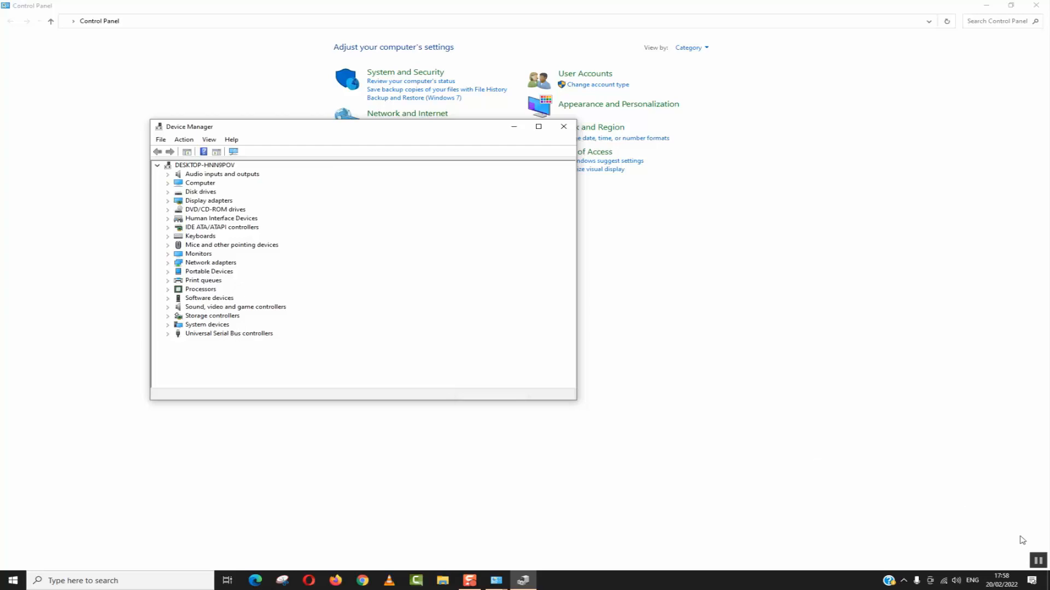
{"action": "left_click", "coordinate": [1037, 565]}
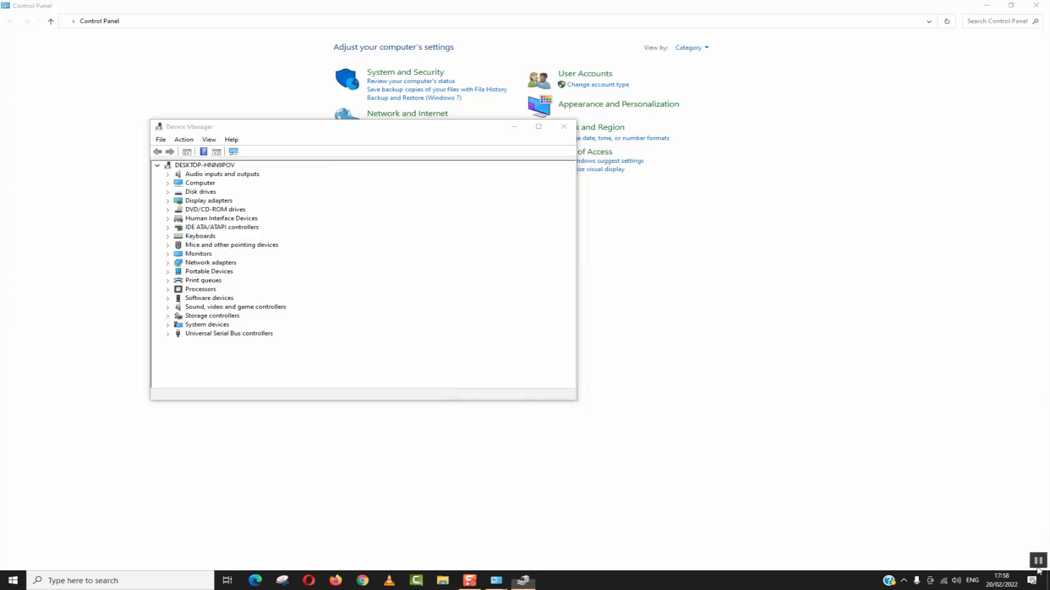
Step: Expand the Network adapters category in Device Manager and look over the installed adapters
{"action": "left_click", "coordinate": [168, 263]}
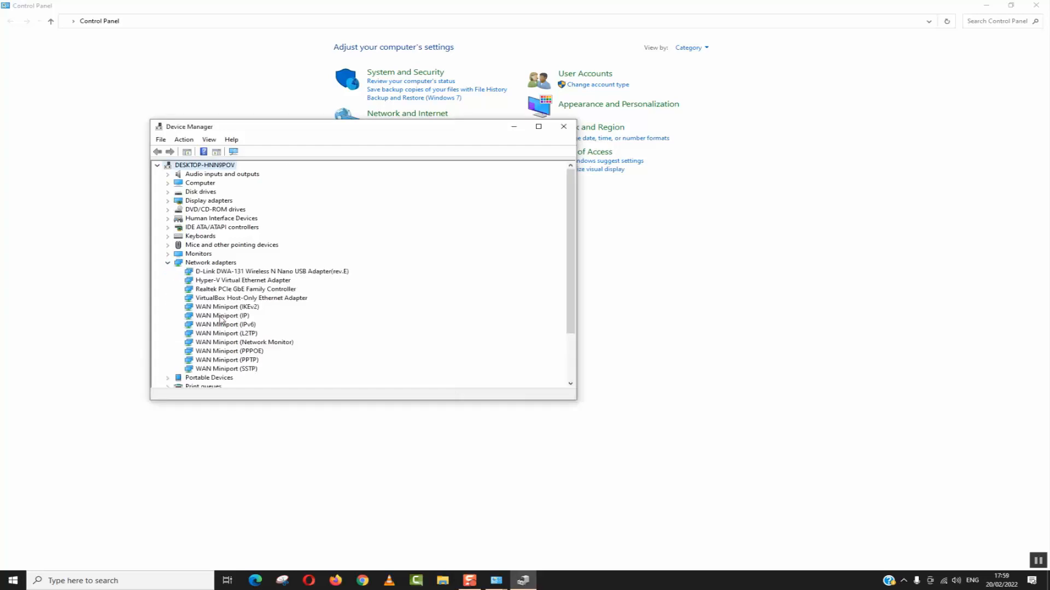
{"action": "left_click", "coordinate": [221, 281]}
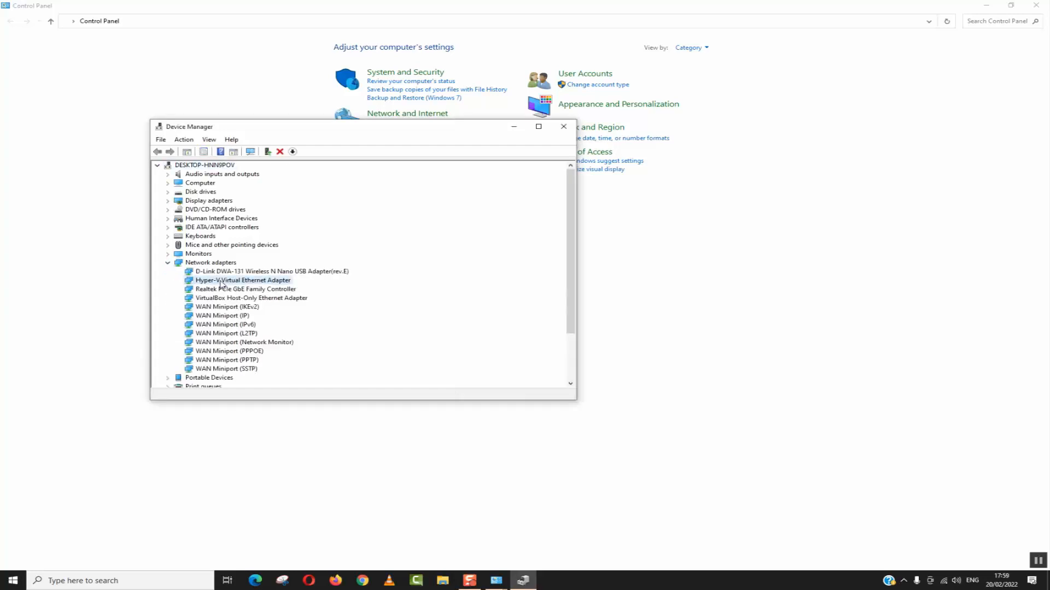
{"action": "key", "text": "Up"}
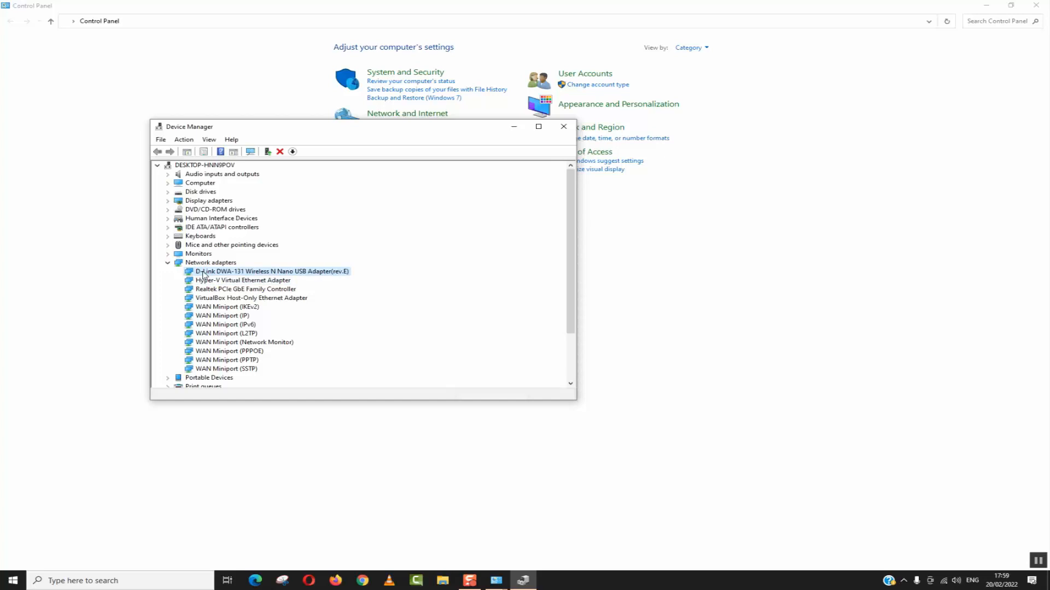
{"action": "left_click", "coordinate": [214, 265]}
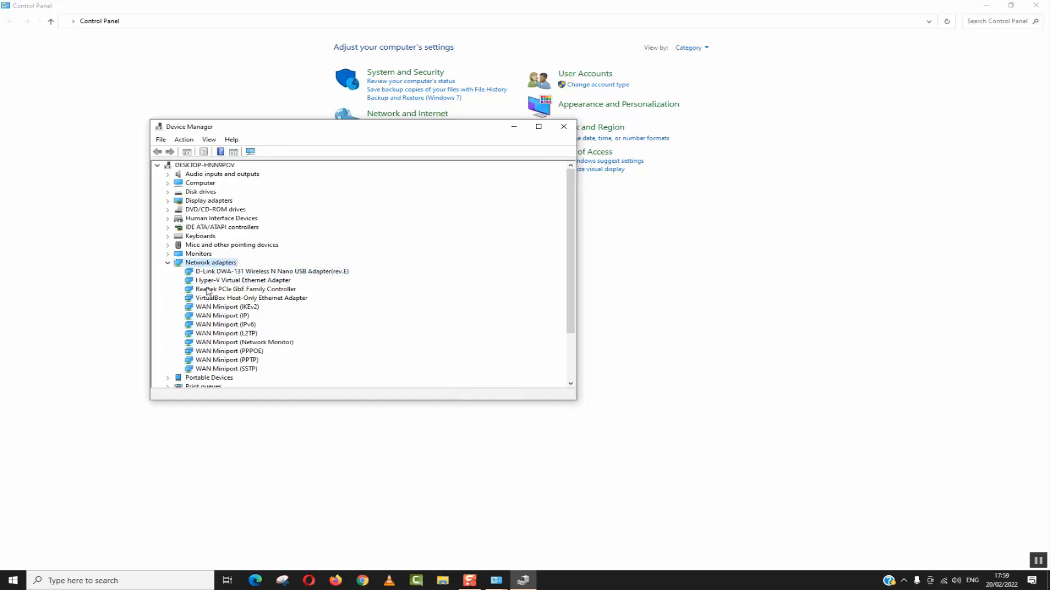
{"action": "left_click", "coordinate": [213, 344]}
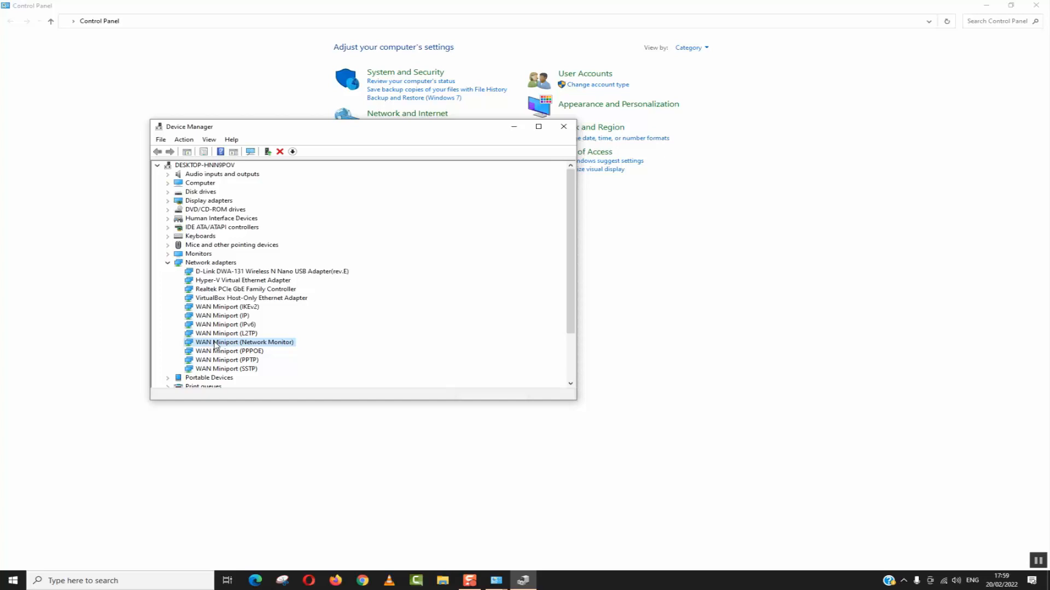
Step: Update the driver of the D-Link DWA-131 Wireless N Nano USB Adapter by searching automatically, and close the update wizard
{"action": "left_click", "coordinate": [224, 273]}
{"action": "right_click", "coordinate": [224, 273]}
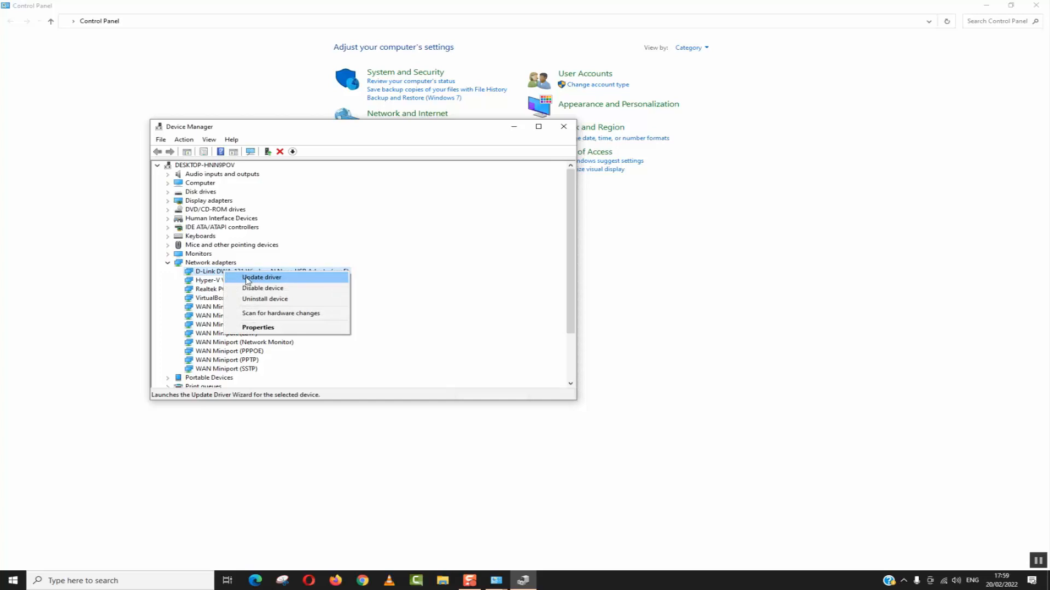
{"action": "left_click", "coordinate": [248, 278]}
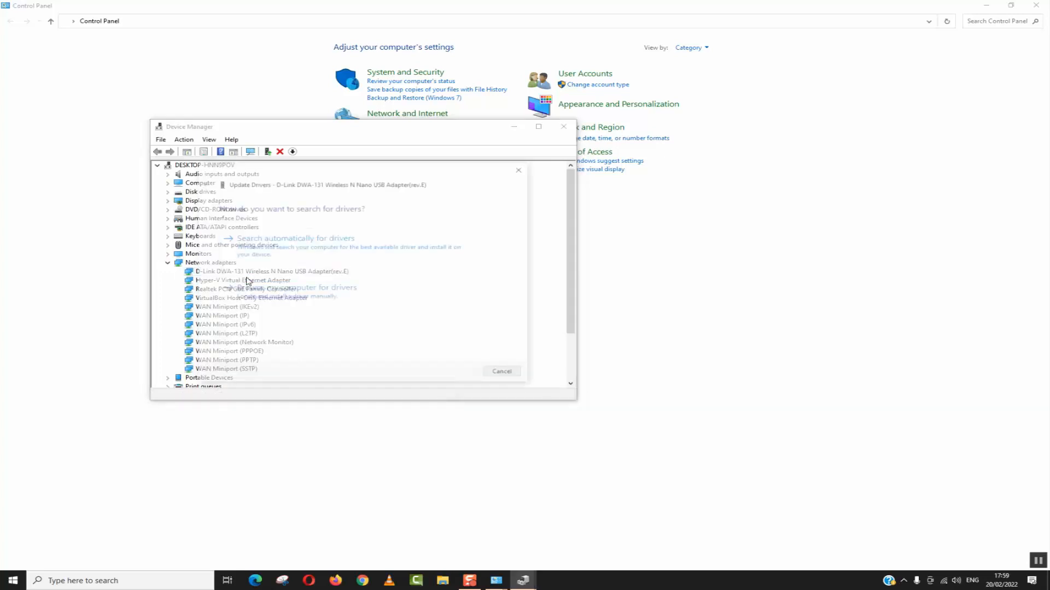
{"action": "left_click", "coordinate": [260, 256]}
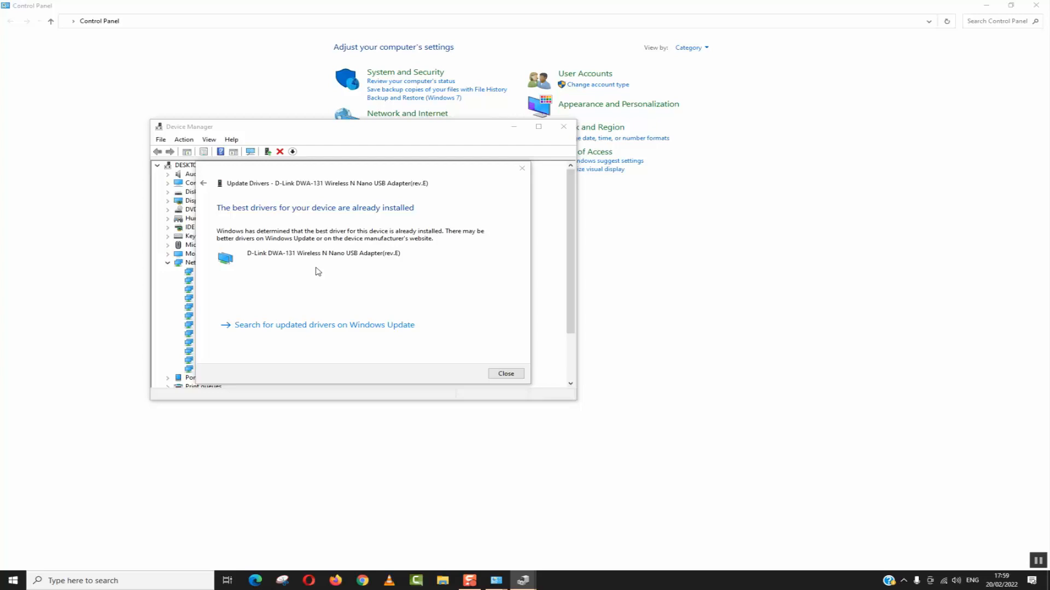
{"action": "left_click", "coordinate": [502, 375]}
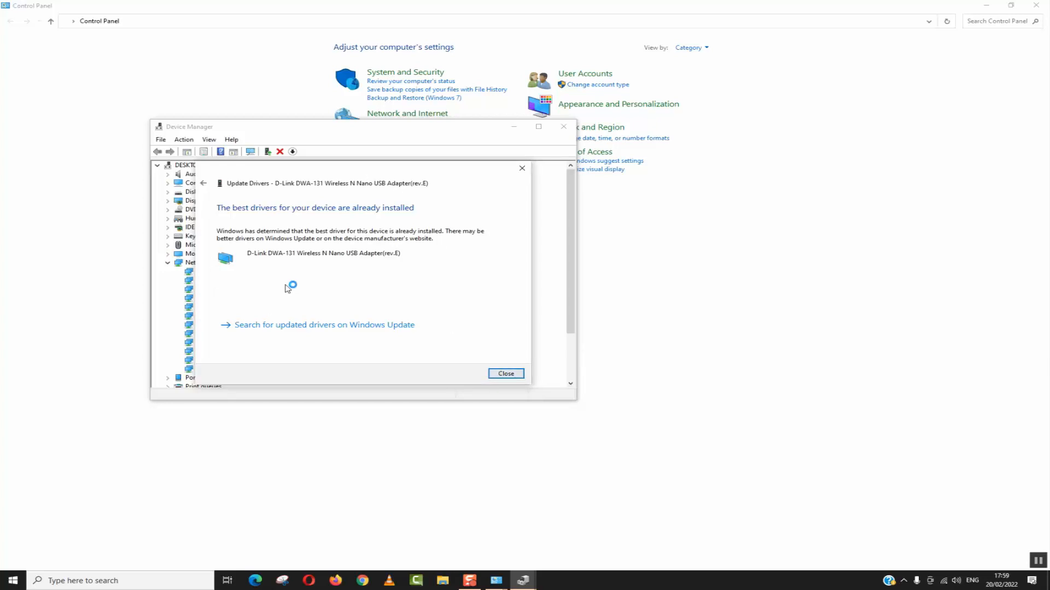
{"action": "left_click", "coordinate": [505, 374]}
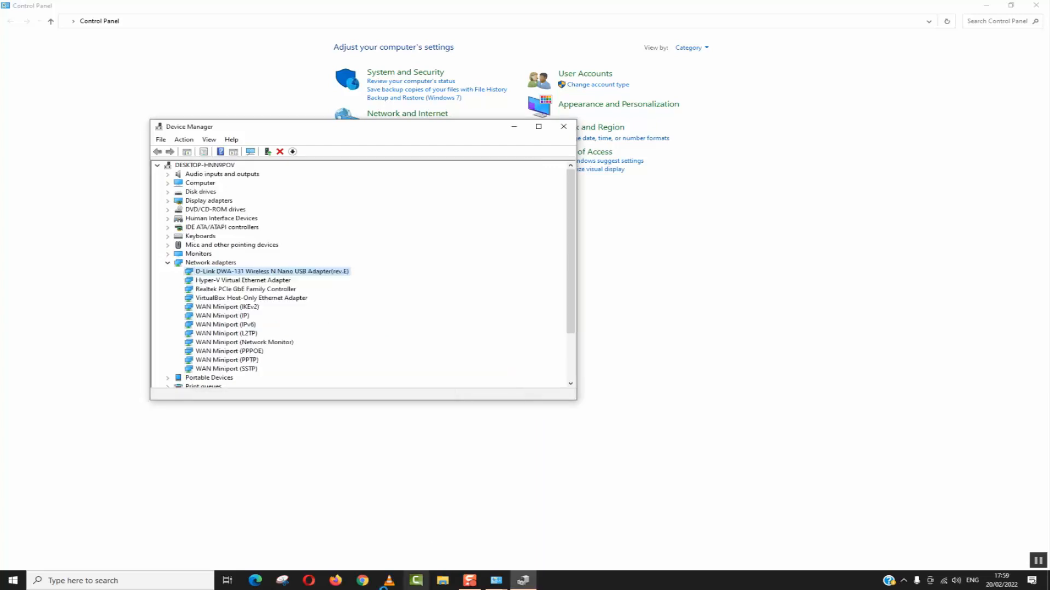
Step: Switch to Chrome, search Google for "lenovo t420 drivers" and open the T420 Laptop (ThinkPad) downloads result from Lenovo PC Support
{"action": "left_click", "coordinate": [361, 581]}
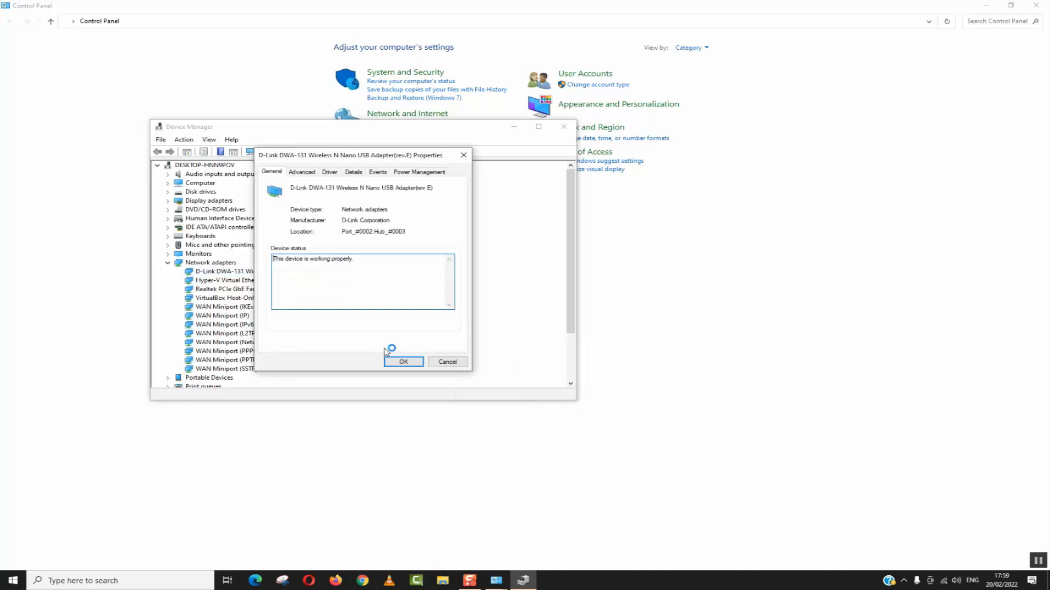
{"action": "left_click", "coordinate": [436, 365]}
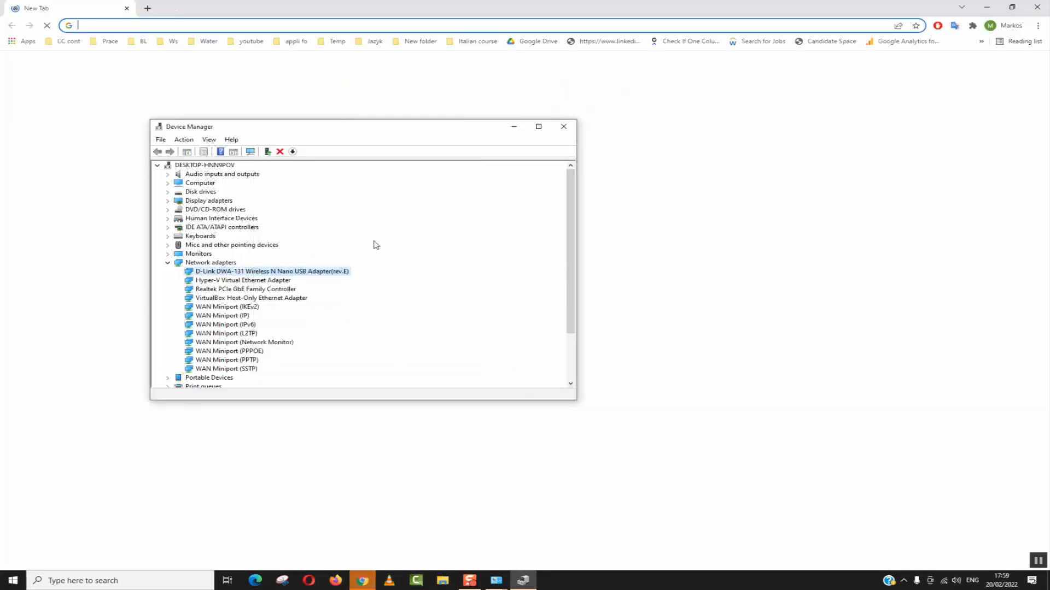
{"action": "left_click", "coordinate": [223, 23]}
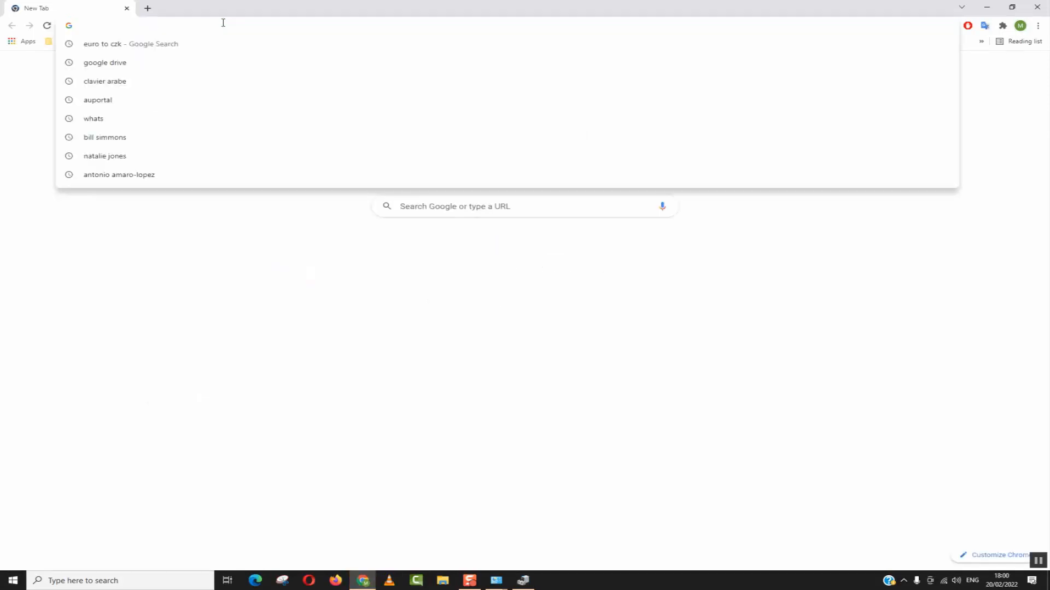
{"action": "type", "text": "Leniovo"}
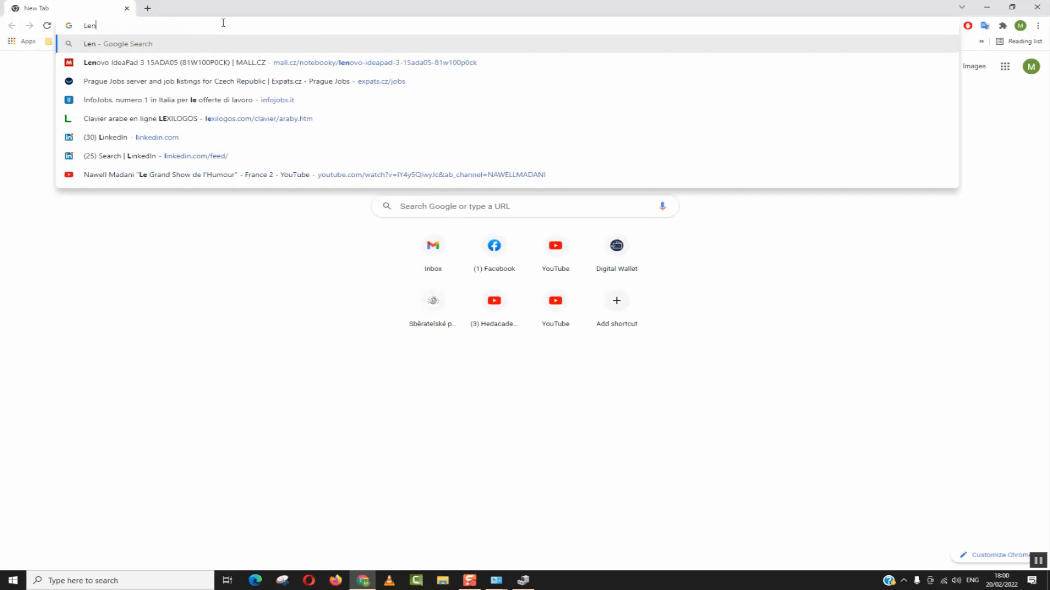
{"action": "key", "text": "BackSpace"}
{"action": "key", "text": "BackSpace"}
{"action": "key", "text": "BackSpace"}
{"action": "key", "text": "BackSpace"}
{"action": "key", "text": "BackSpace"}
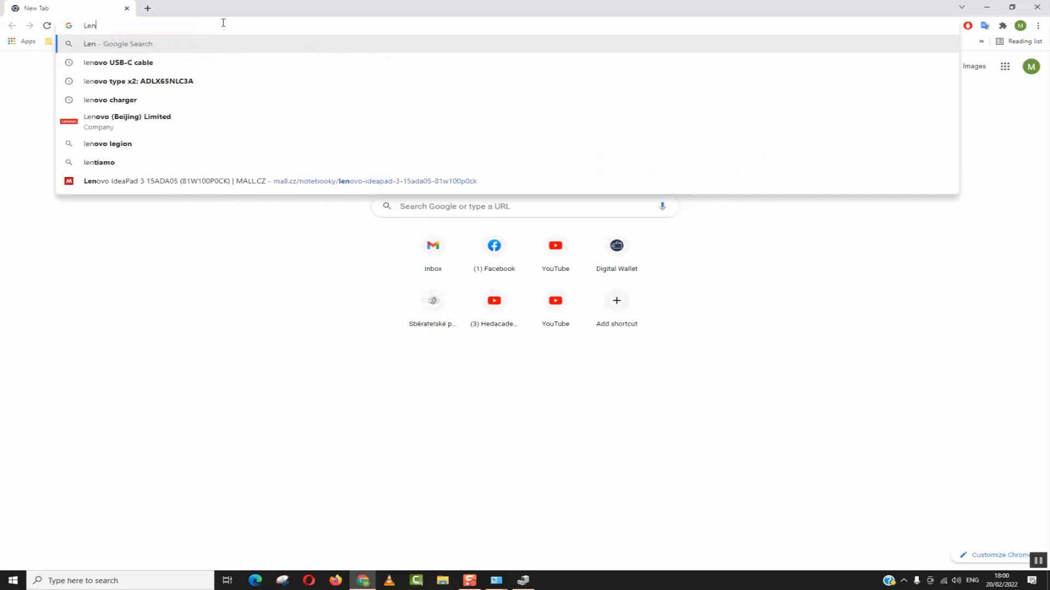
{"action": "type", "text": "novo "}
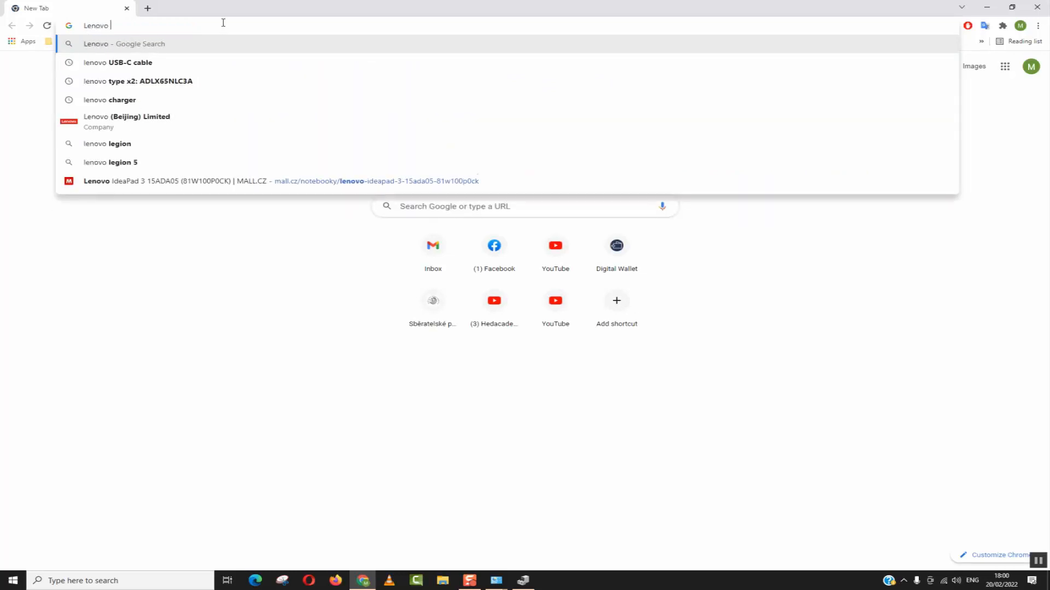
{"action": "type", "text": "T420"}
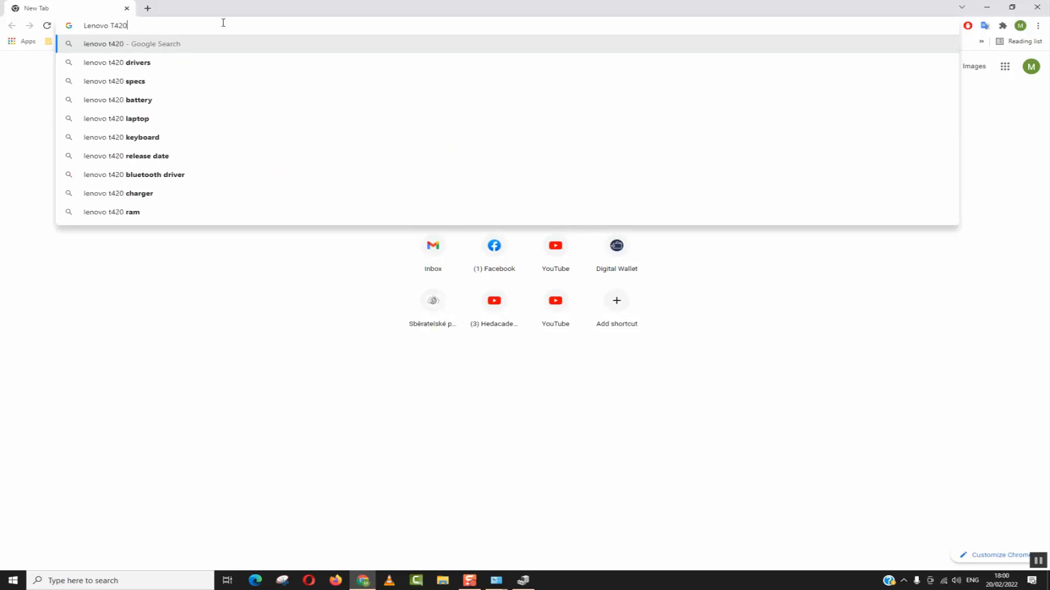
{"action": "key", "text": "Down"}
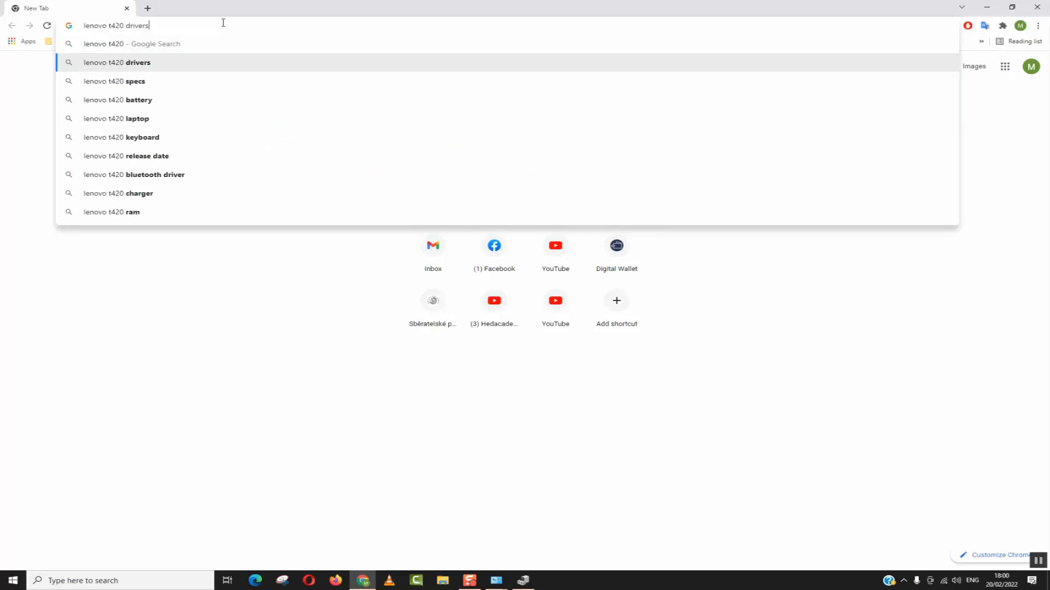
{"action": "key", "text": "Return"}
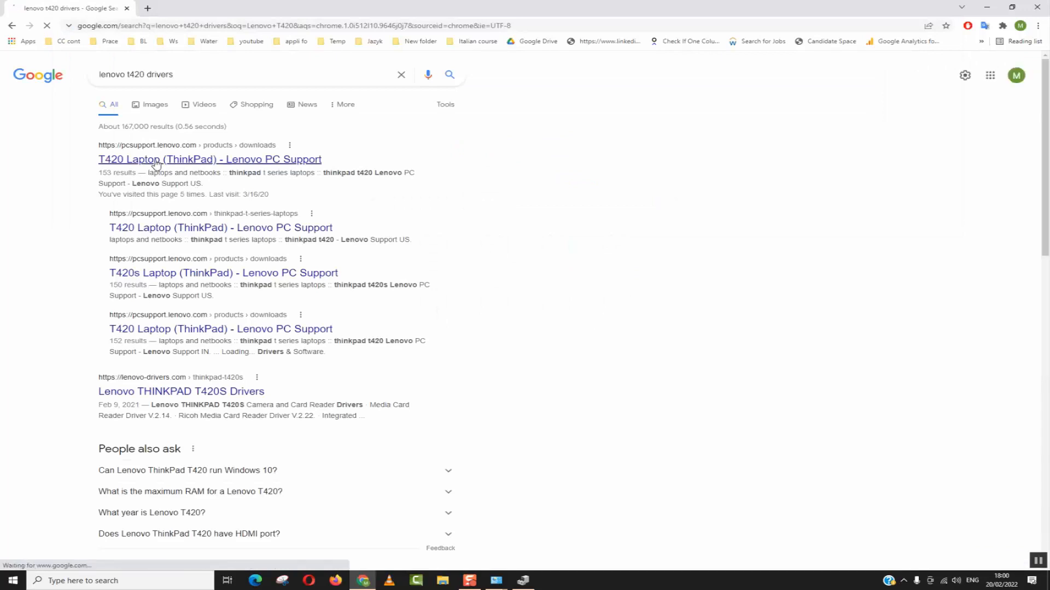
{"action": "left_click", "coordinate": [115, 162]}
Step: Search for "hp drivers bluetooth" in a new tab, open the HP Bluetooth Headset series driver downloads result and close that tab
{"action": "left_click", "coordinate": [148, 8]}
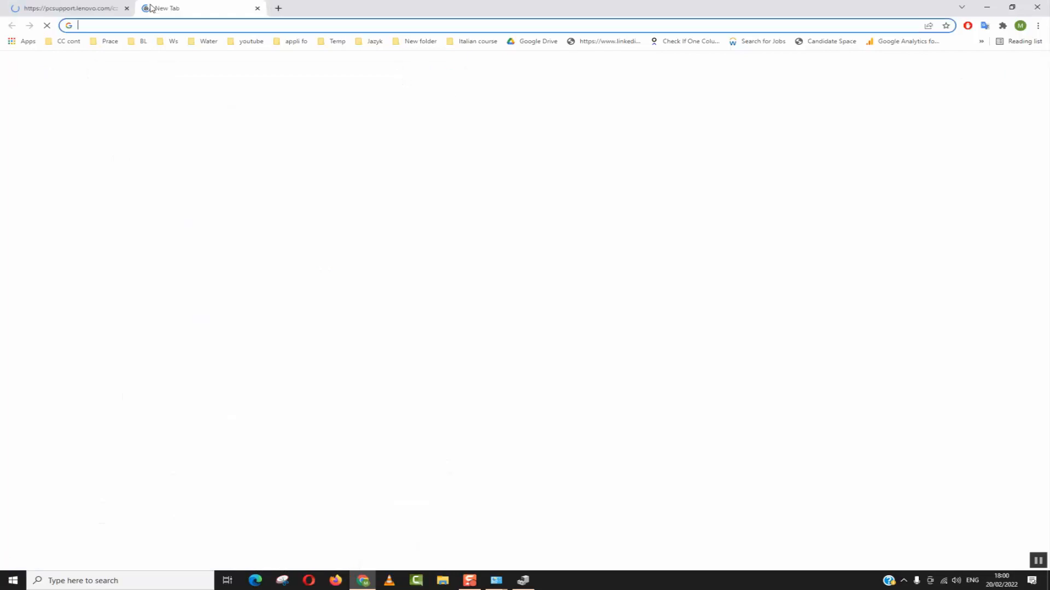
{"action": "type", "text": "HP drivers"}
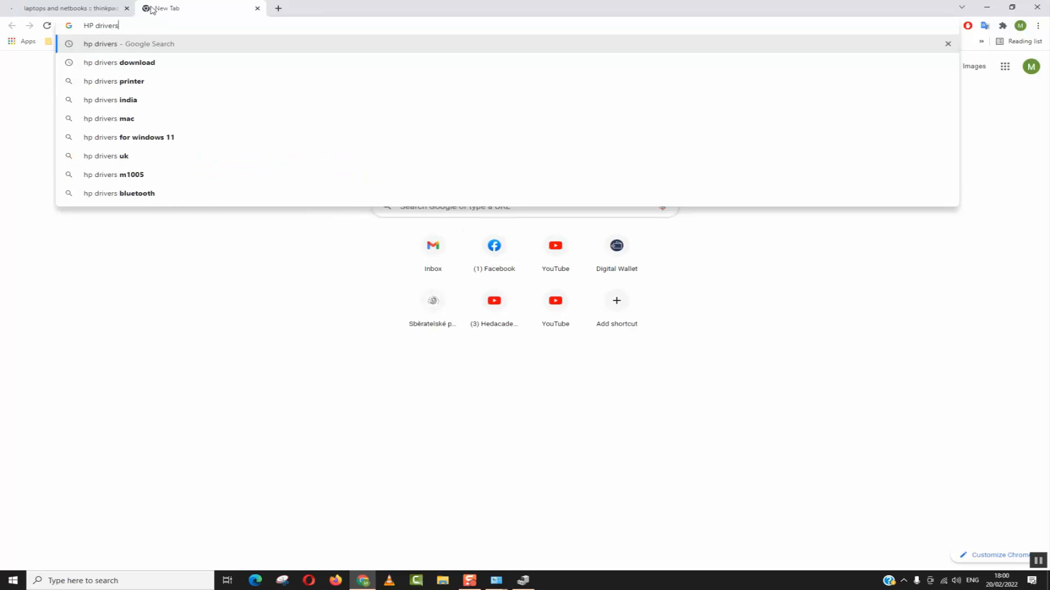
{"action": "key", "text": "Up"}
{"action": "type", "text": "\\"}
{"action": "key", "text": "Return"}
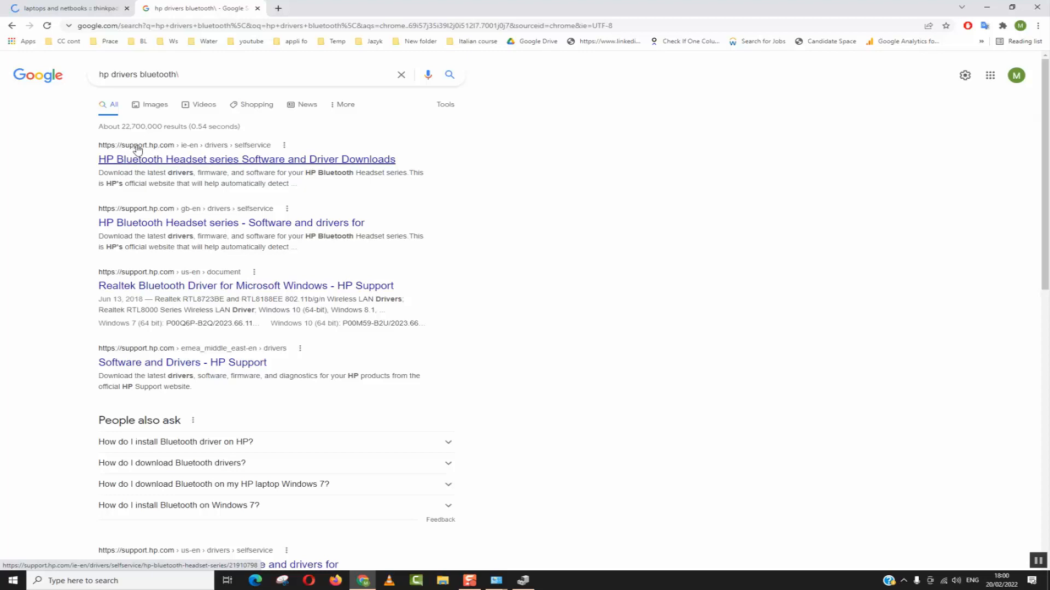
{"action": "left_click", "coordinate": [145, 159]}
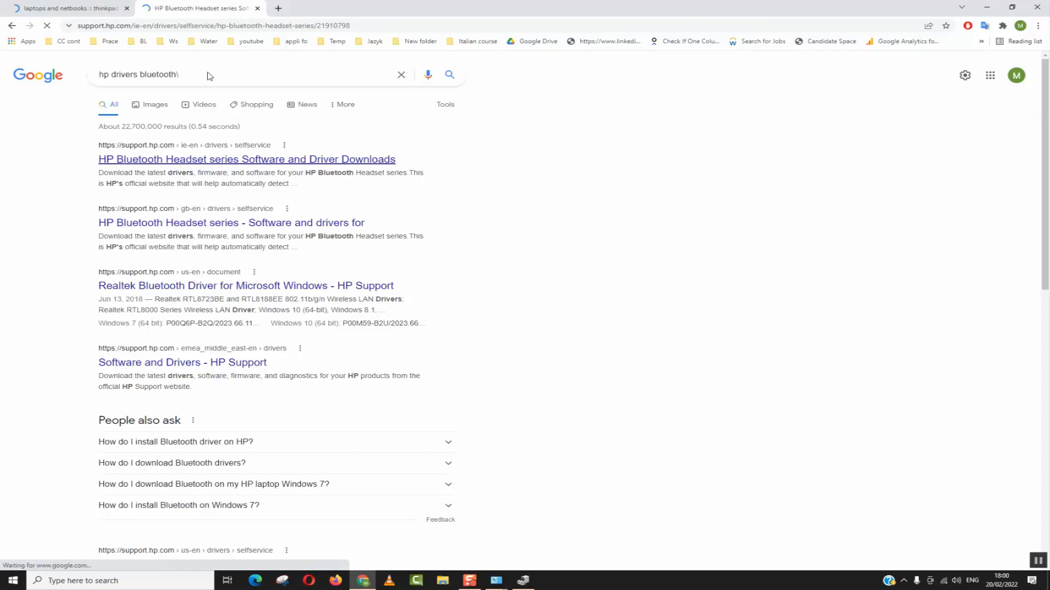
{"action": "left_click", "coordinate": [258, 9]}
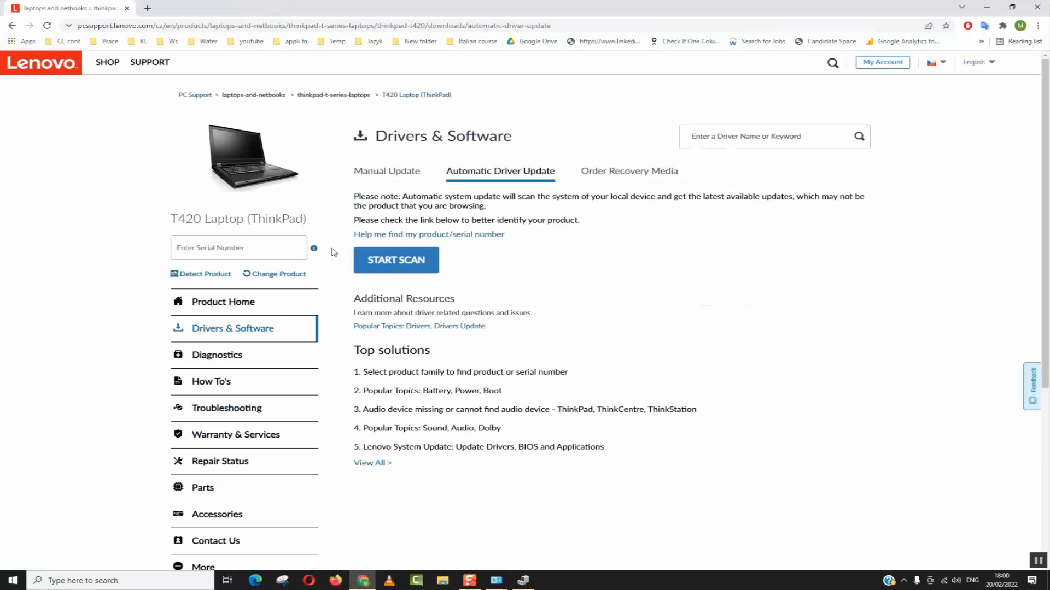
Step: Show the T420's Manual Update drivers and open the Networking: Wireless LAN component
{"action": "scroll", "coordinate": [101, 201], "scroll_direction": "down", "scroll_amount": 1}
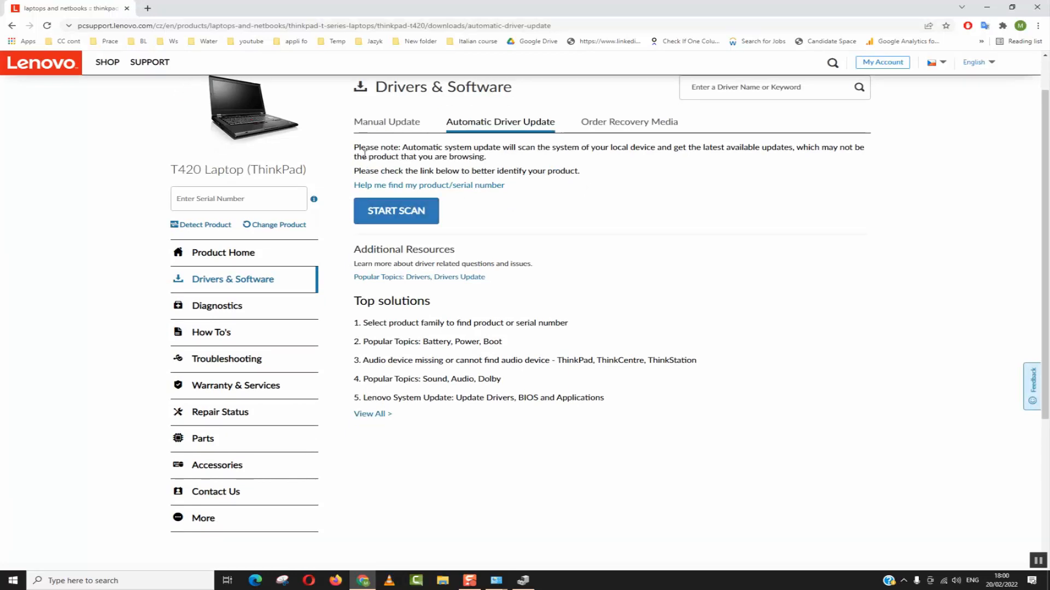
{"action": "left_click", "coordinate": [383, 121]}
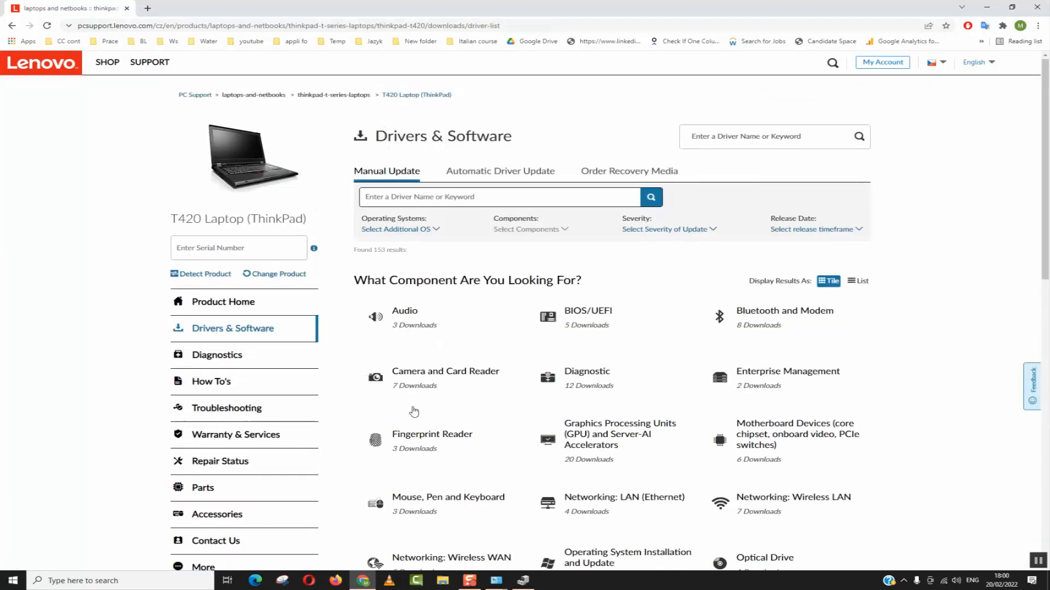
{"action": "scroll", "coordinate": [395, 403], "scroll_direction": "down", "scroll_amount": 1}
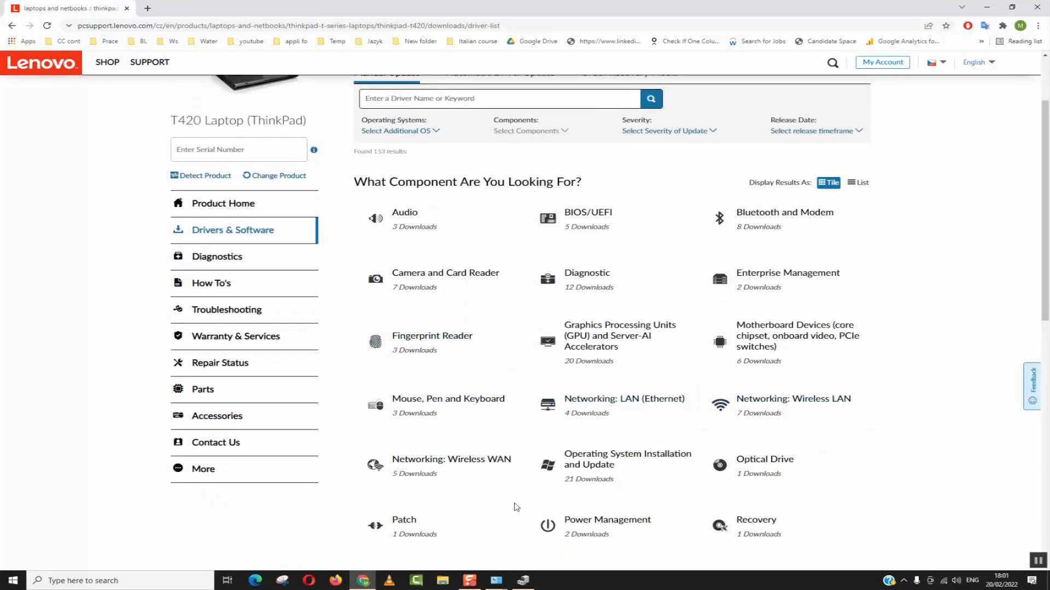
{"action": "scroll", "coordinate": [471, 422], "scroll_direction": "down", "scroll_amount": 1}
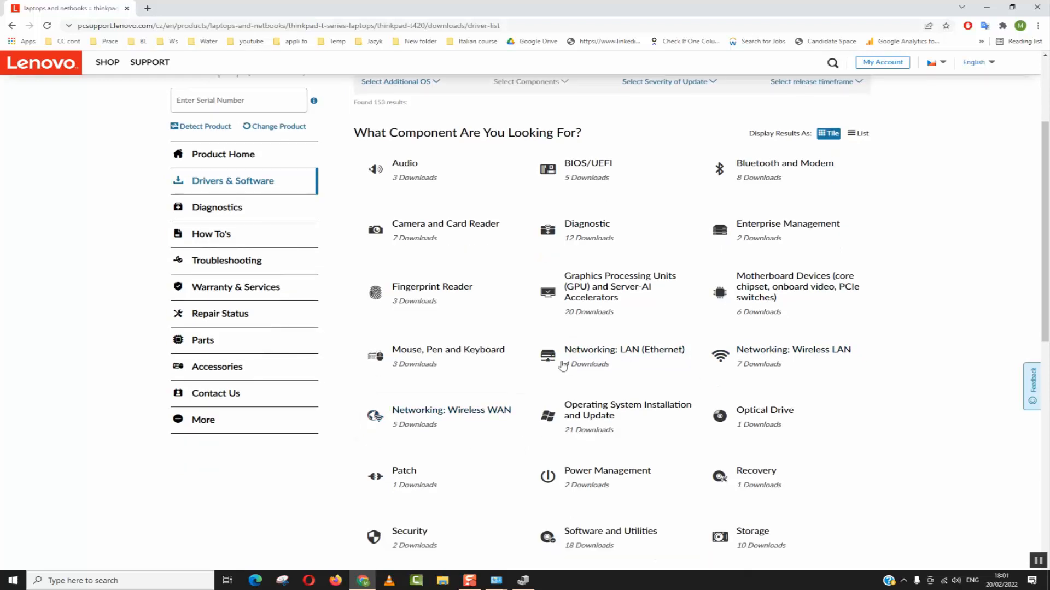
{"action": "left_click", "coordinate": [774, 351]}
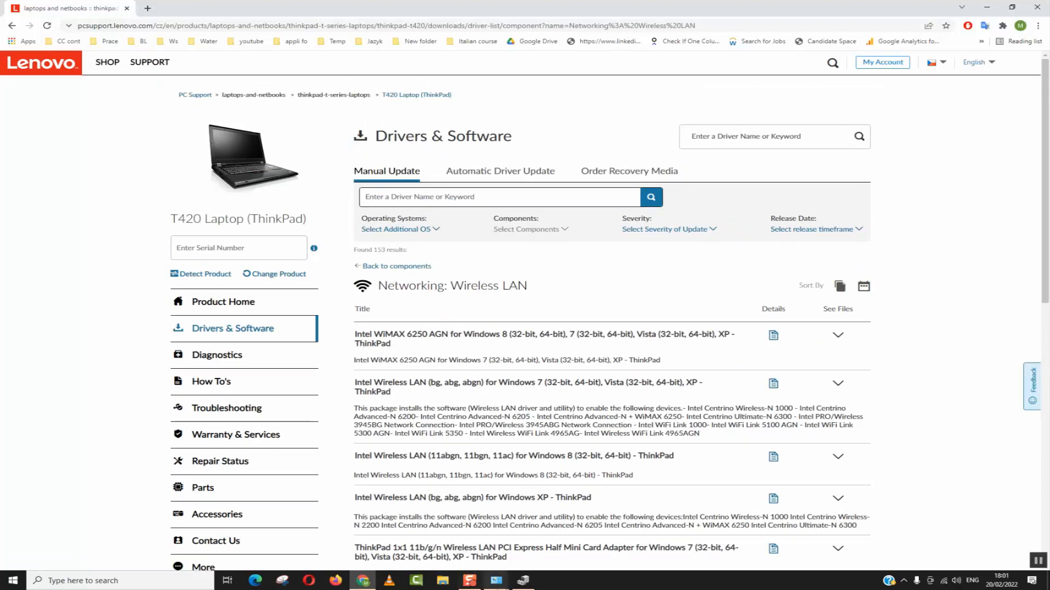
Step: Switch to Device Manager, move its window clear of the driver list, and compare the network adapters with the Wireless LAN drivers
{"action": "left_click", "coordinate": [523, 580]}
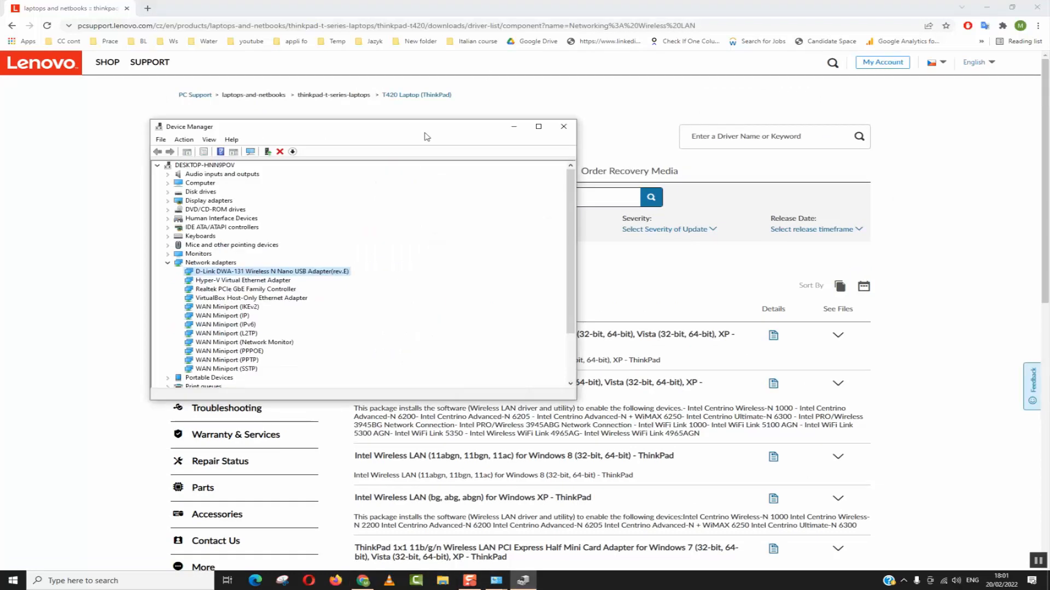
{"action": "left_click_drag", "start_coordinate": [406, 137], "coordinate": [369, 42]}
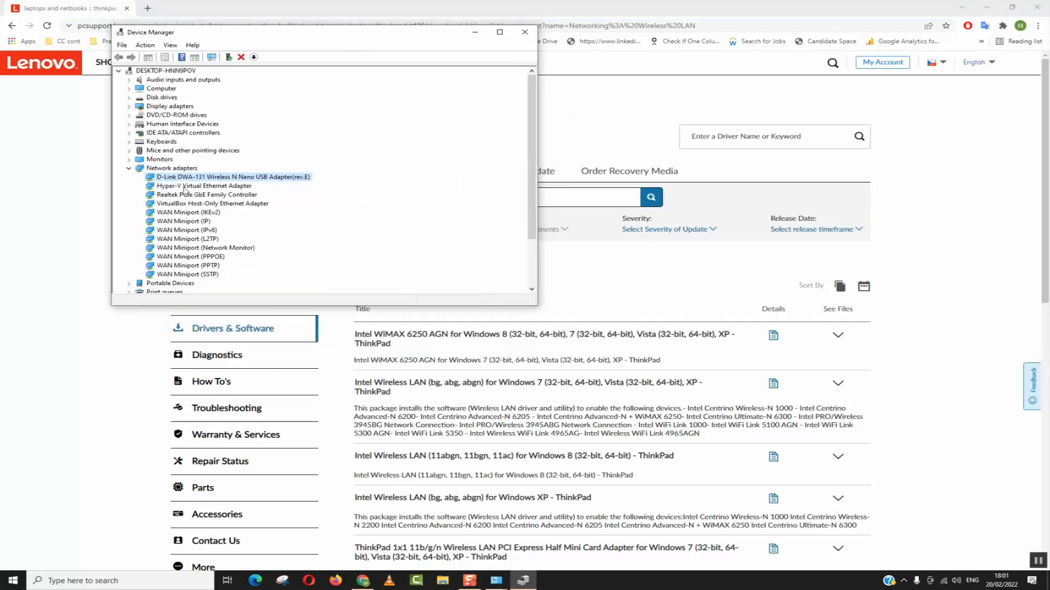
{"action": "left_click", "coordinate": [176, 205]}
{"action": "left_click", "coordinate": [173, 239]}
{"action": "left_click", "coordinate": [187, 274]}
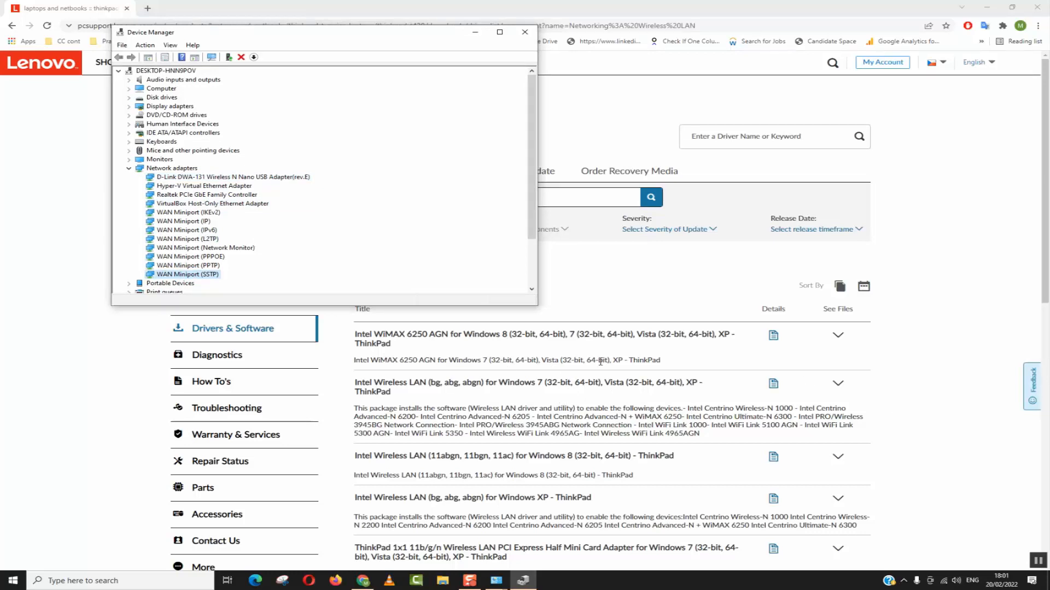
{"action": "scroll", "coordinate": [600, 414], "scroll_direction": "down", "scroll_amount": 3}
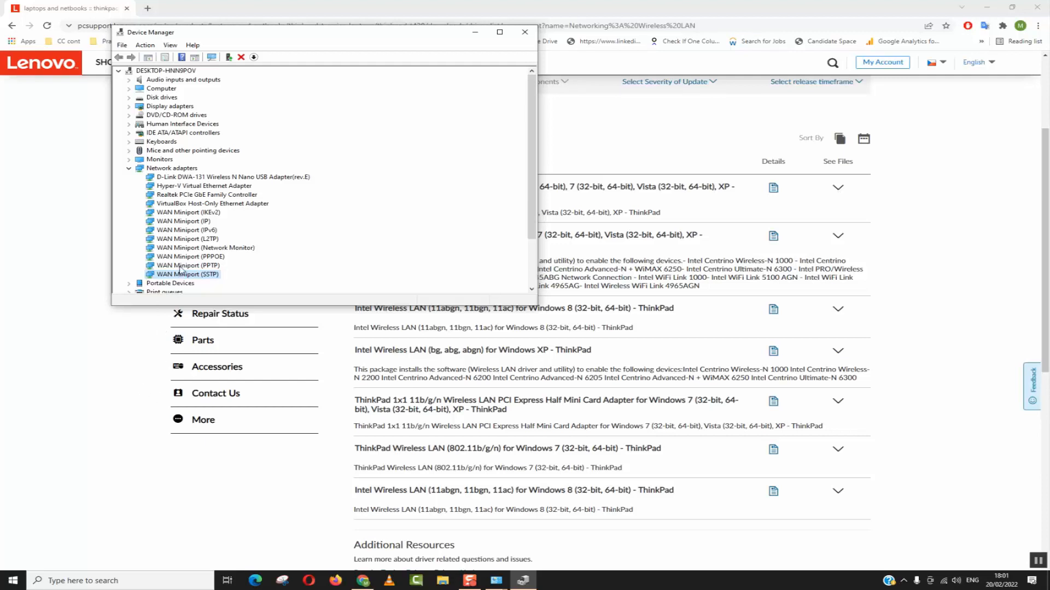
Step: Check the device actions available for the D-Link DWA-131 adapter, look over the other network adapters and close Device Manager
{"action": "left_click", "coordinate": [181, 169]}
{"action": "left_click", "coordinate": [179, 177]}
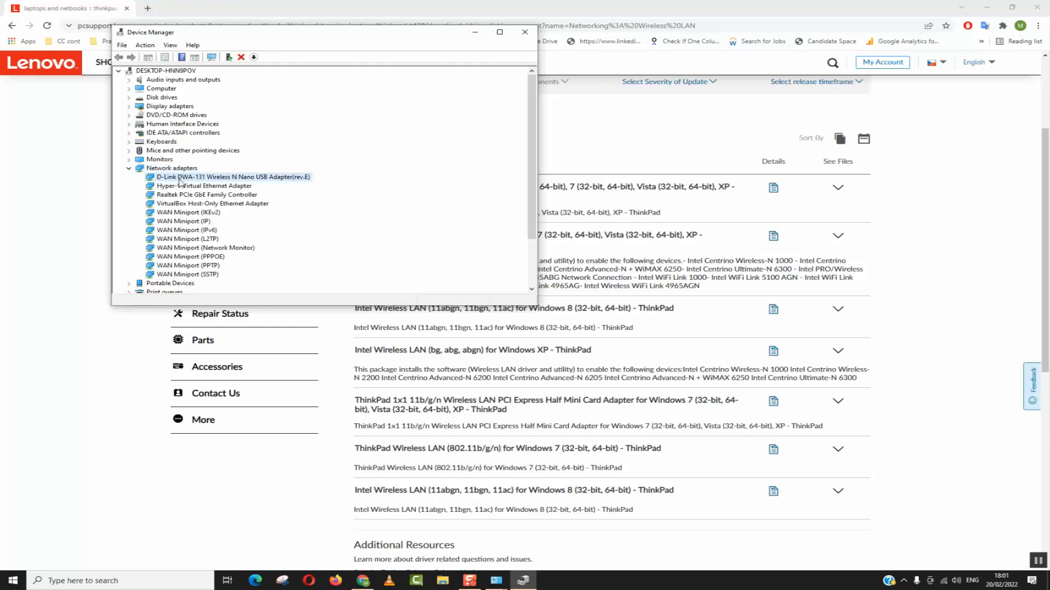
{"action": "right_click", "coordinate": [184, 178]}
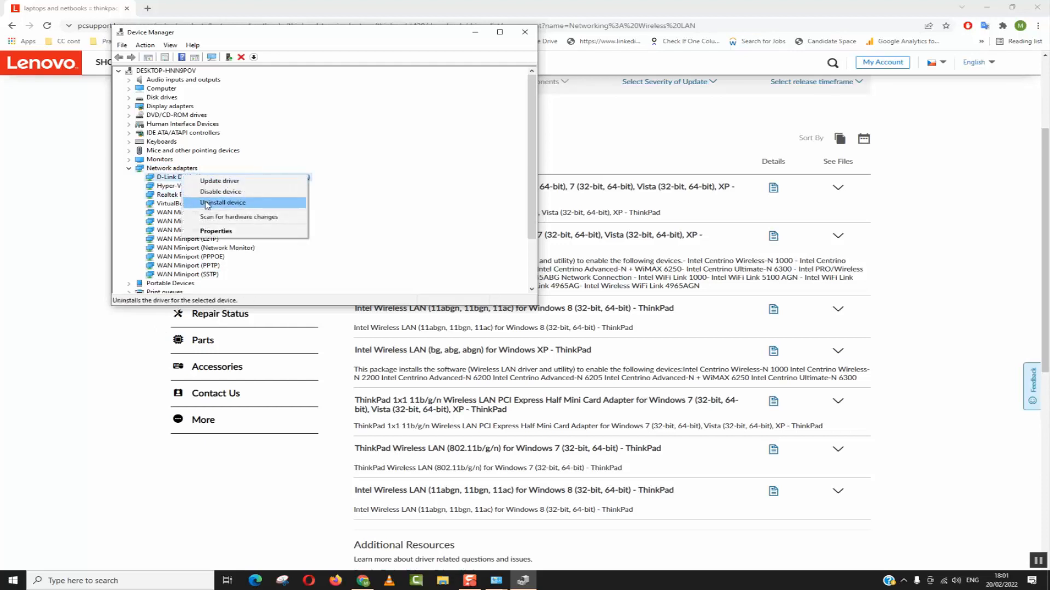
{"action": "left_click", "coordinate": [129, 206]}
{"action": "left_click", "coordinate": [174, 211]}
{"action": "left_click", "coordinate": [182, 232]}
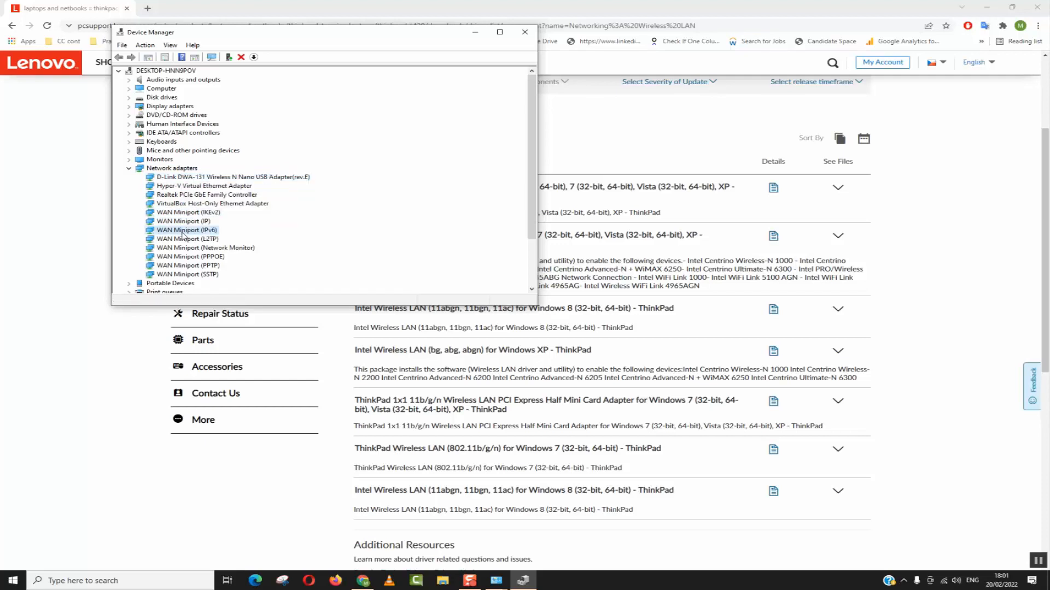
{"action": "left_click", "coordinate": [180, 266]}
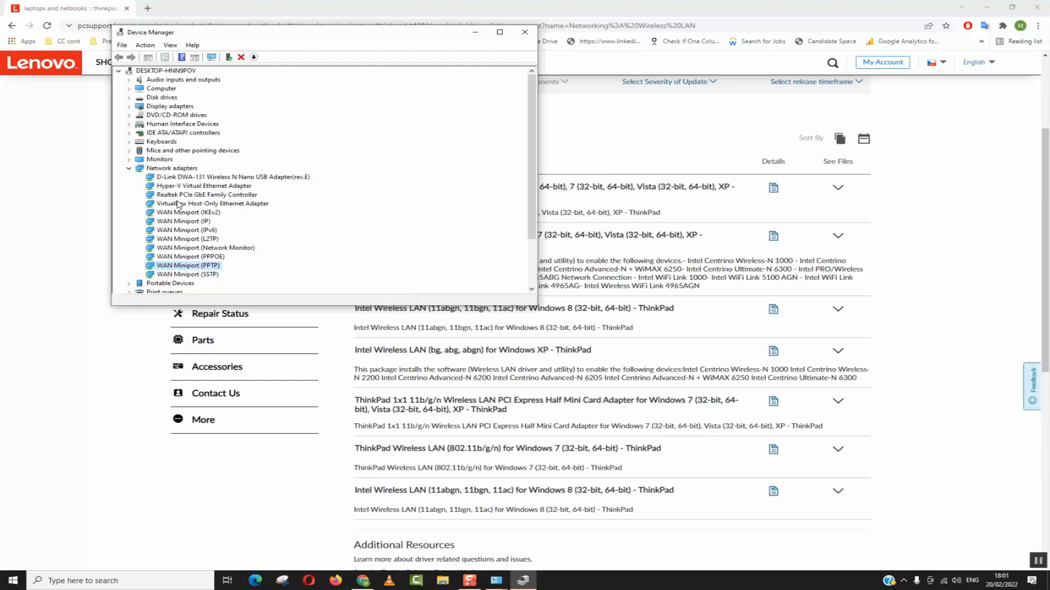
{"action": "left_click", "coordinate": [525, 32]}
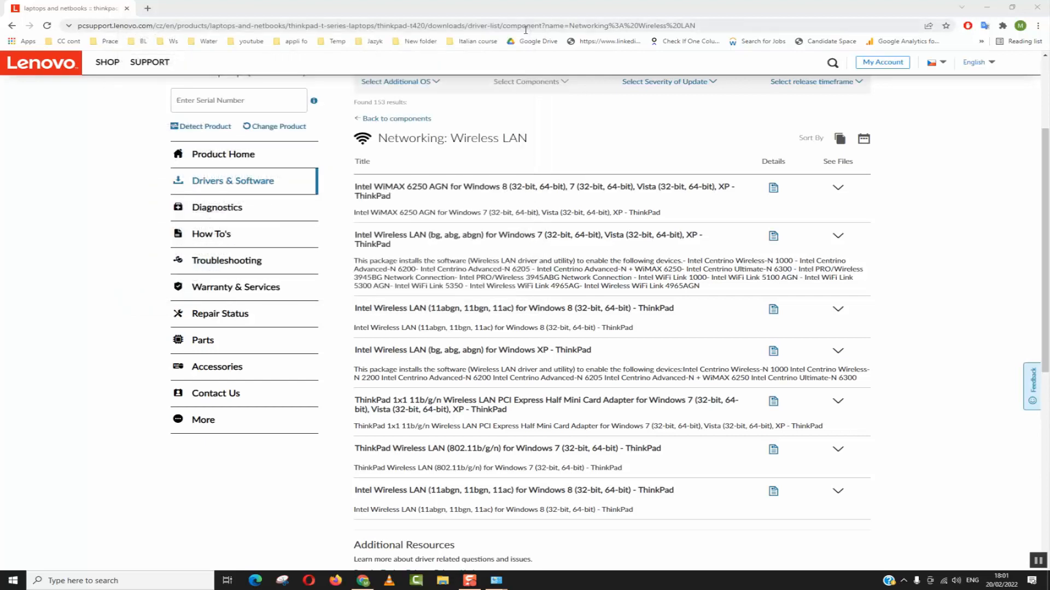